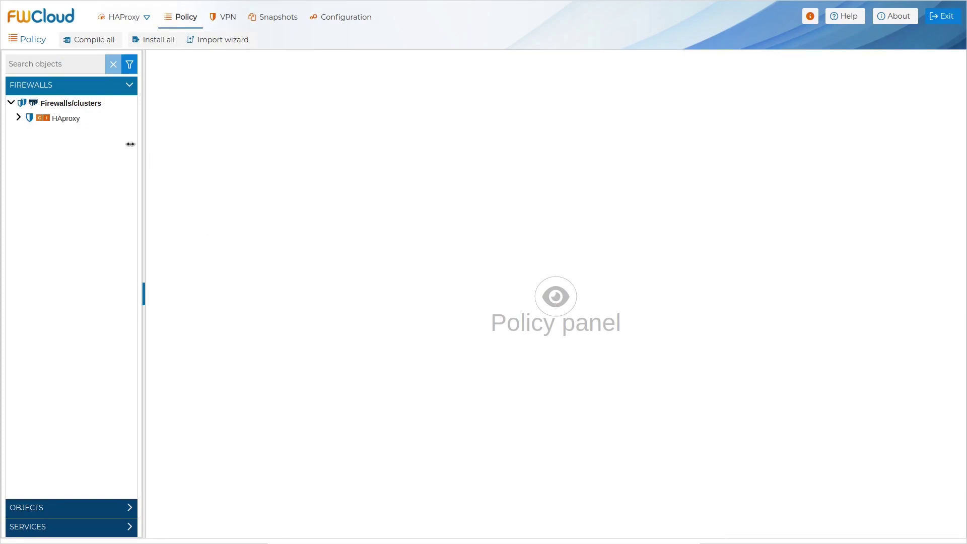
- Enable the HAProxy plugin in the HAproxy firewall's settings and close them
{"action": "double_click", "coordinate": [78, 120]}
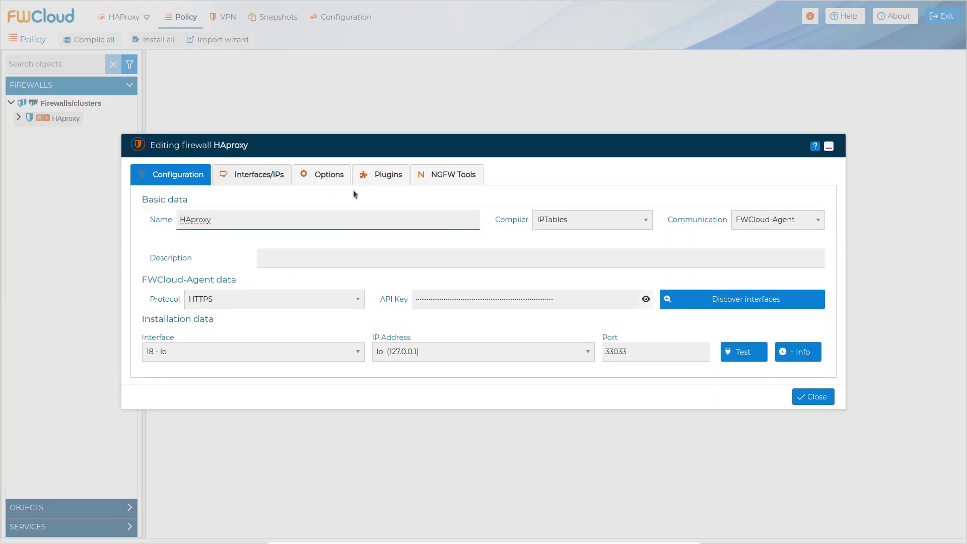
{"action": "left_click", "coordinate": [380, 177]}
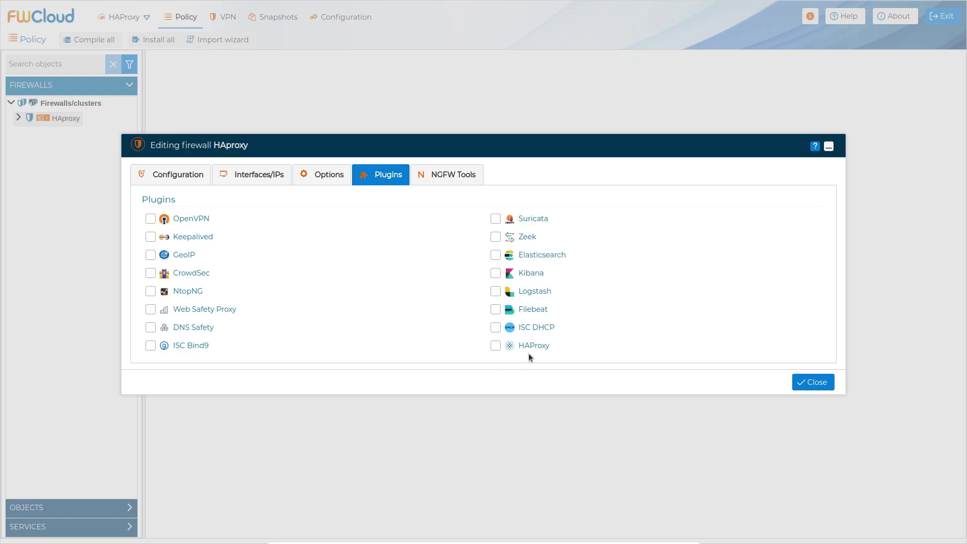
{"action": "left_click", "coordinate": [497, 347]}
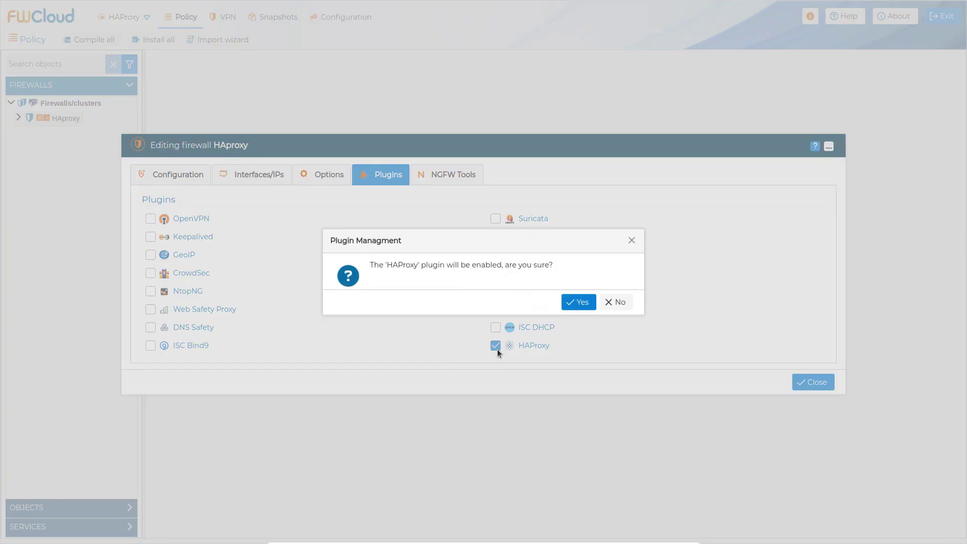
{"action": "left_click", "coordinate": [582, 303]}
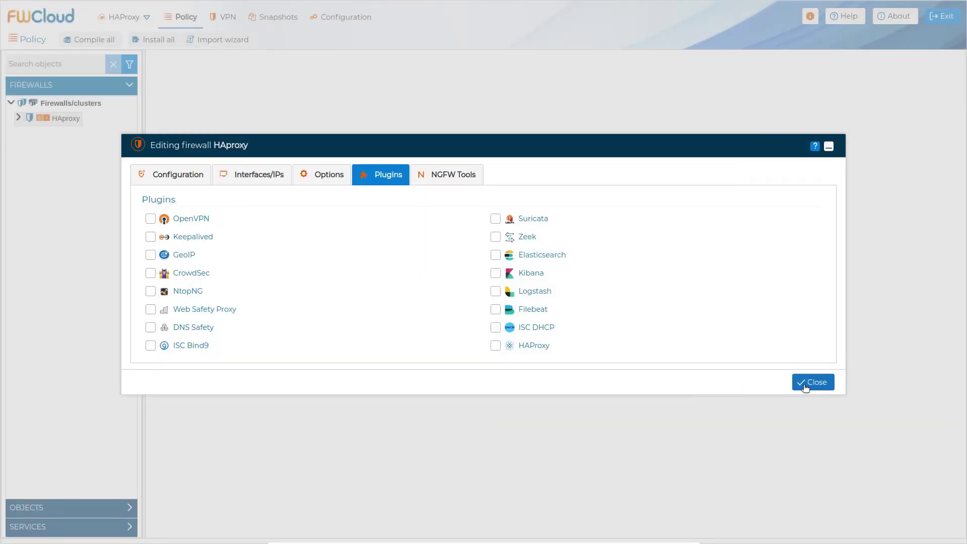
{"action": "left_click", "coordinate": [802, 384]}
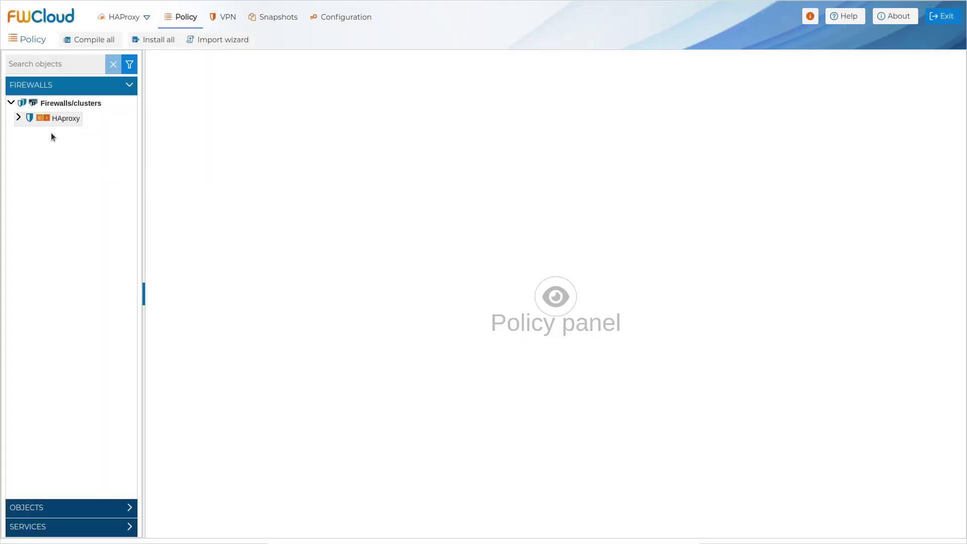
- Open the HAproxy firewall's HAProxy system policy and create a rule of type Default configuration rule
{"action": "left_click", "coordinate": [19, 120]}
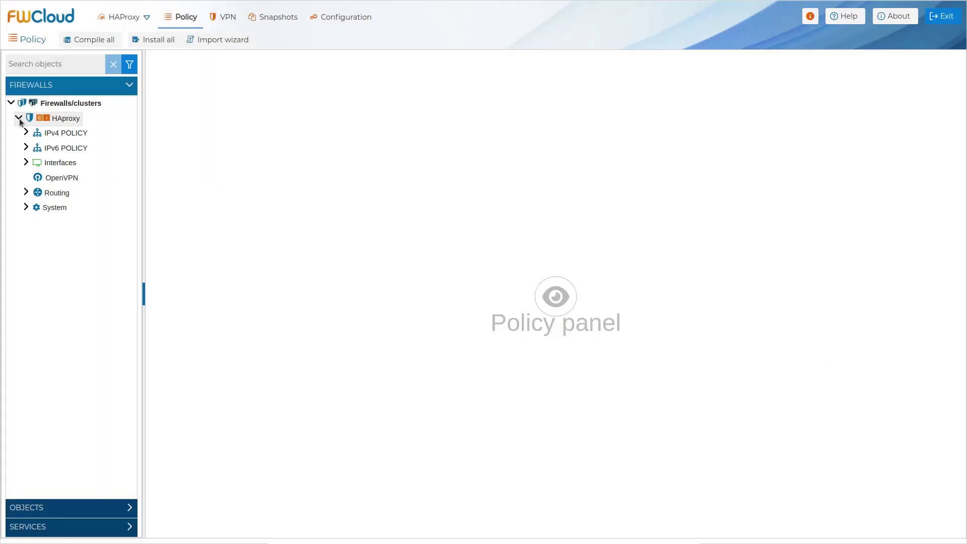
{"action": "left_click", "coordinate": [25, 209]}
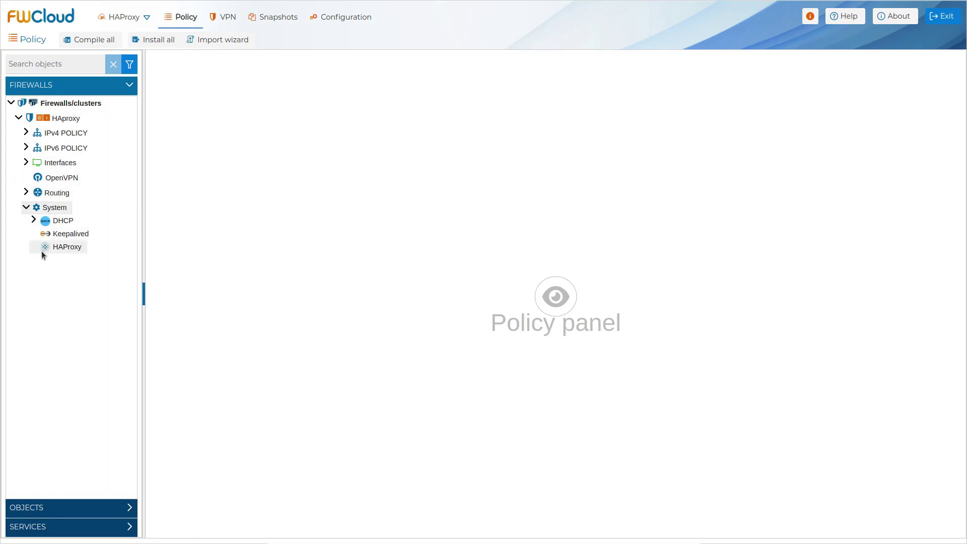
{"action": "left_click", "coordinate": [70, 247]}
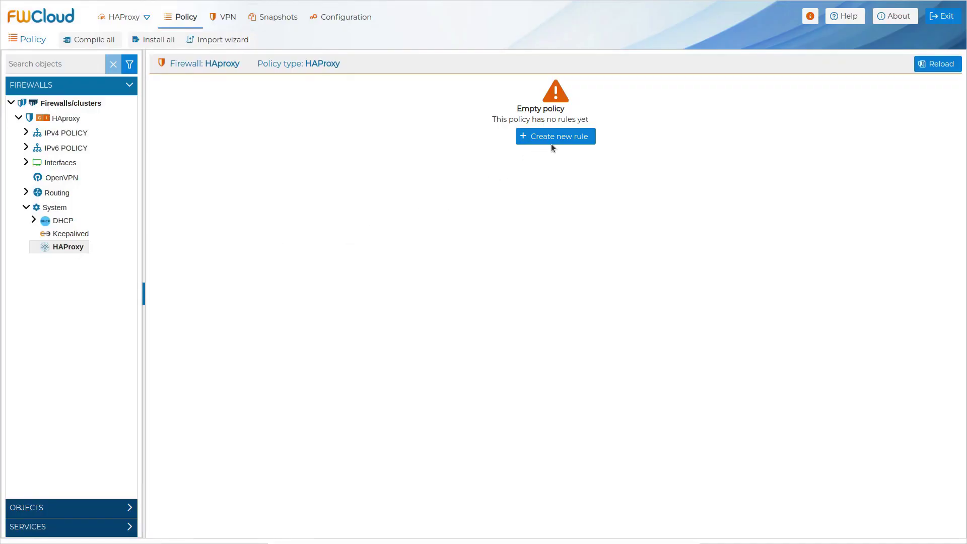
{"action": "left_click", "coordinate": [553, 143]}
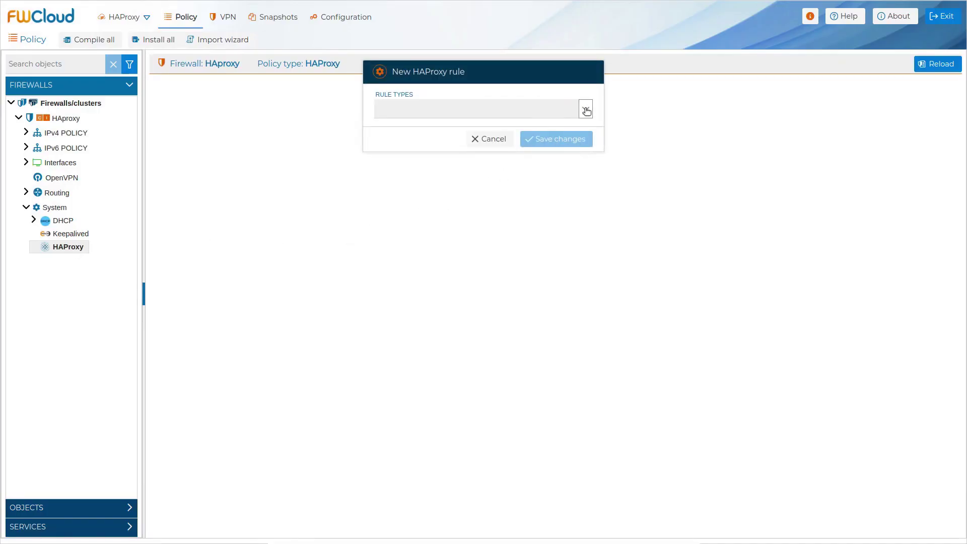
{"action": "left_click", "coordinate": [586, 110]}
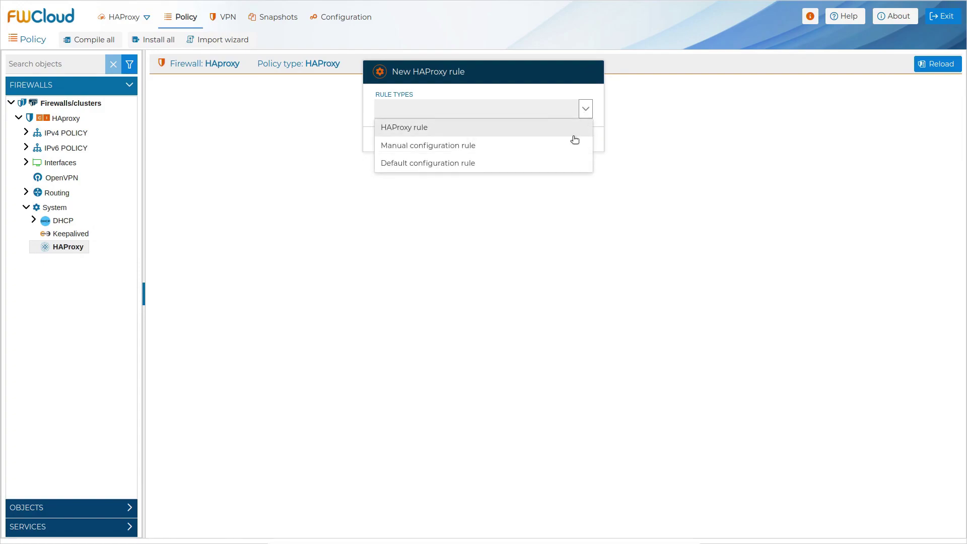
{"action": "left_click", "coordinate": [565, 164]}
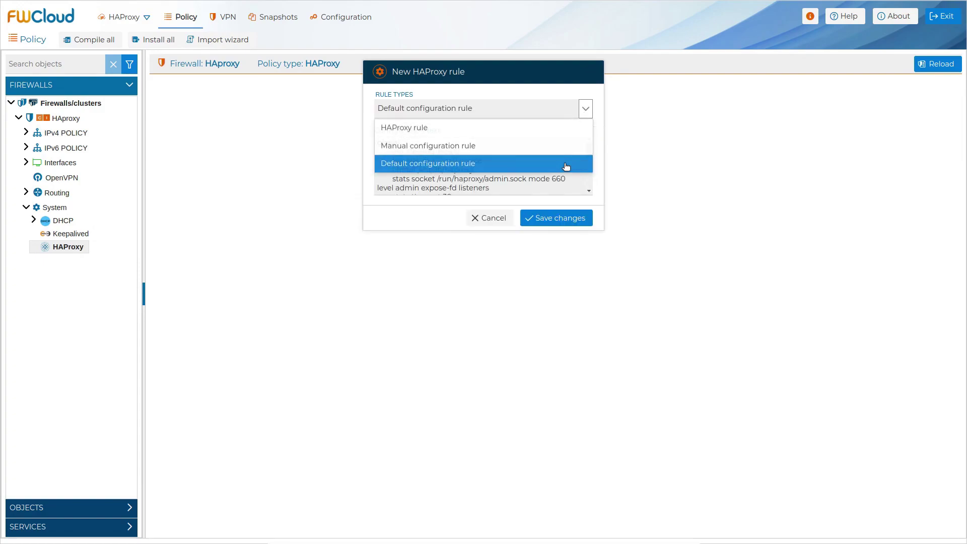
{"action": "left_click", "coordinate": [556, 218]}
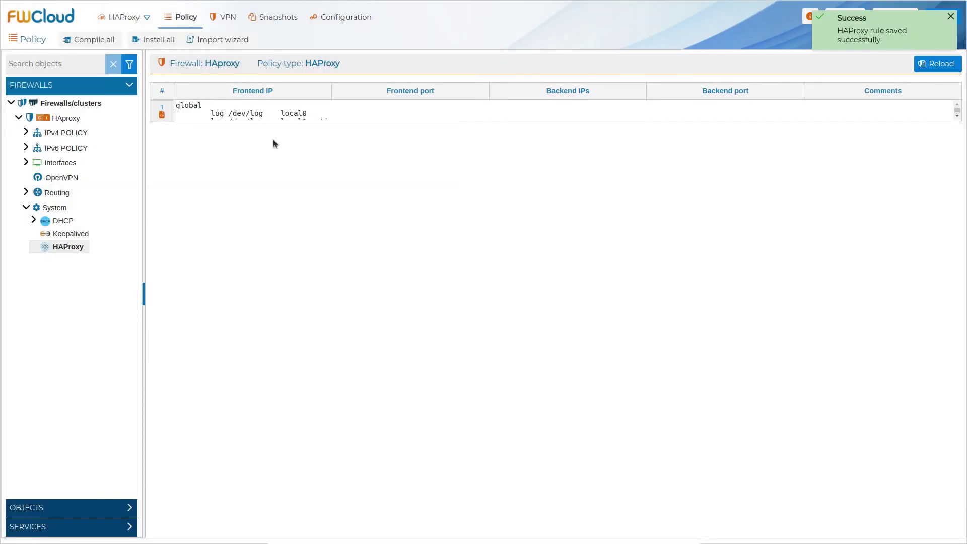
- Add the line "retries 3" after "option dontlognull" in the default configuration rule's defaults section and save it
{"action": "double_click", "coordinate": [200, 117]}
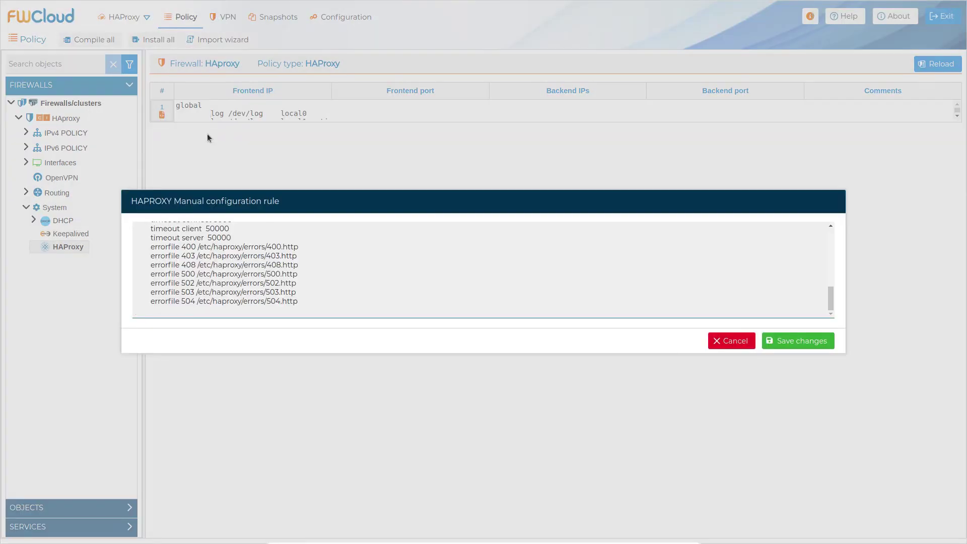
{"action": "scroll", "coordinate": [299, 289], "scroll_direction": "up", "scroll_amount": 2}
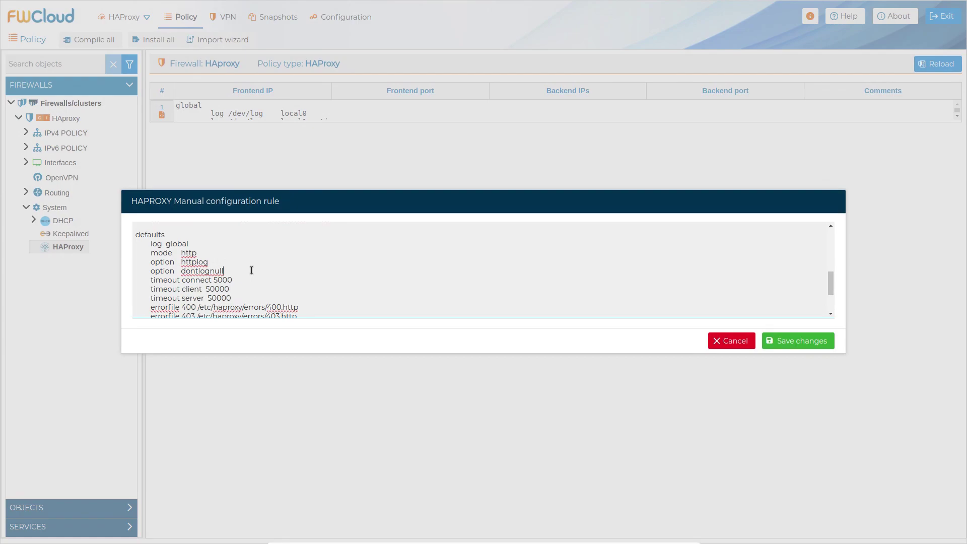
{"action": "scroll", "coordinate": [251, 271], "scroll_direction": "down", "scroll_amount": 2}
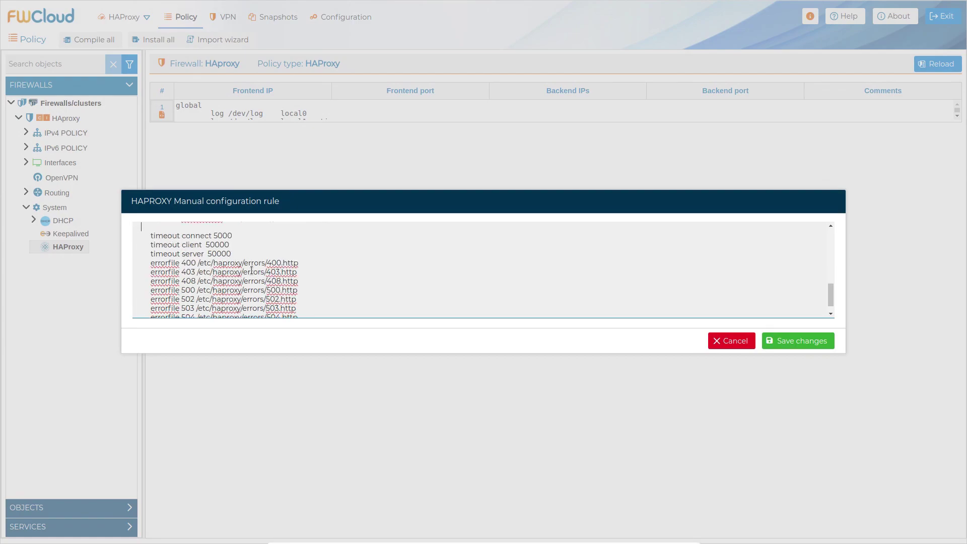
{"action": "type", "text": "retries 3"}
{"action": "left_click", "coordinate": [778, 343]}
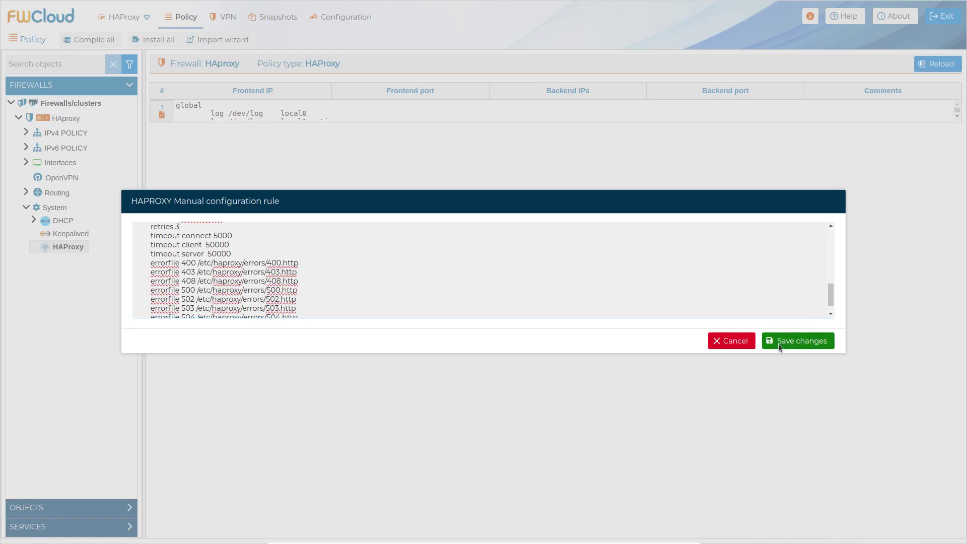
- Create a manual configuration rule above the default configuration rule with the text "# Start of the file"
{"action": "right_click", "coordinate": [163, 117]}
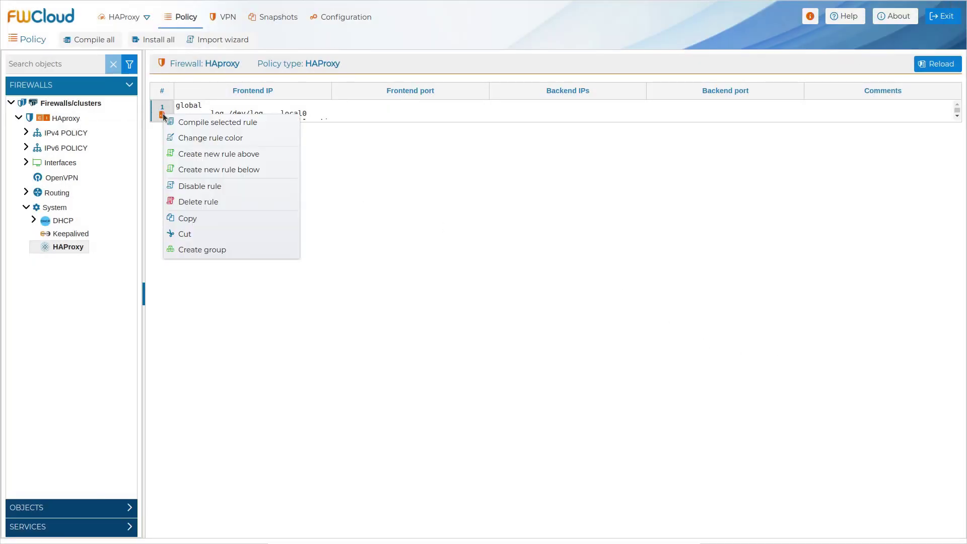
{"action": "left_click", "coordinate": [186, 153]}
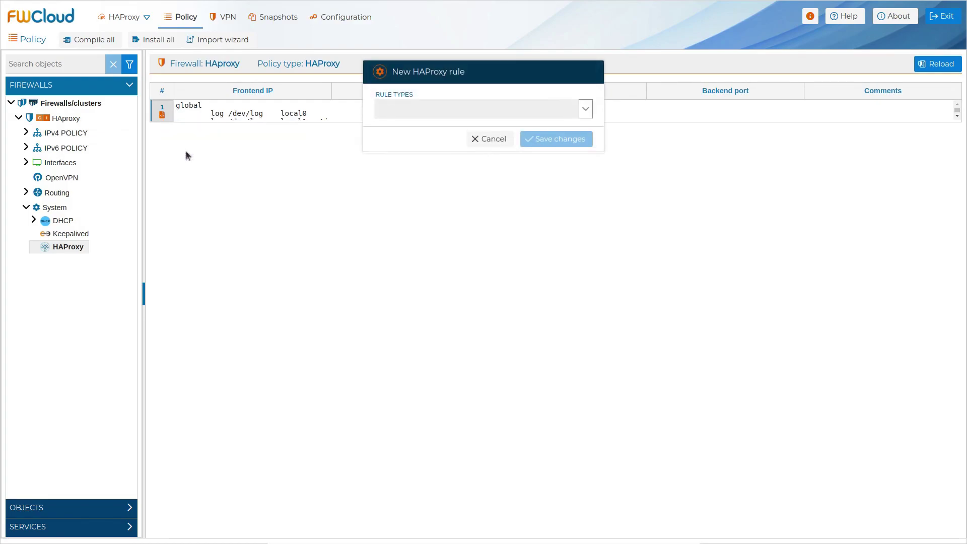
{"action": "left_click", "coordinate": [586, 116]}
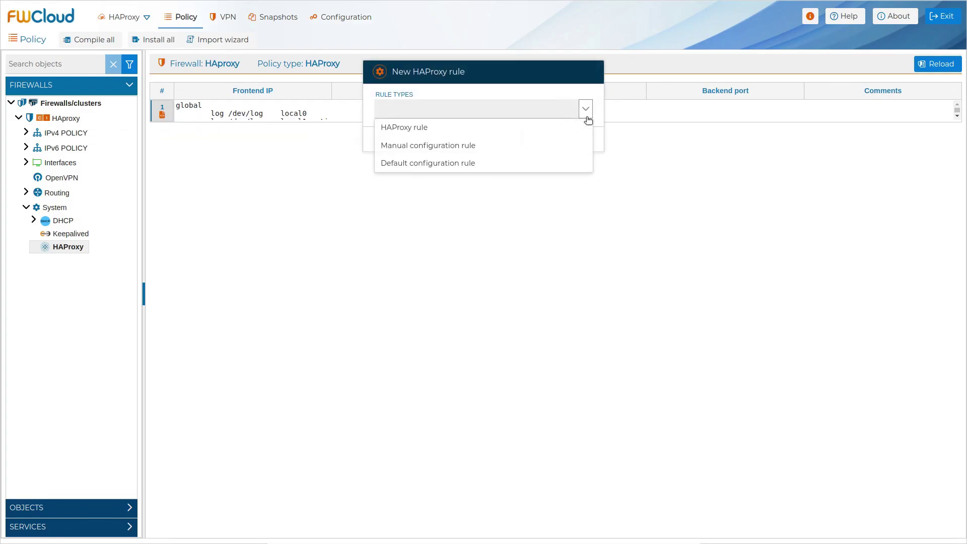
{"action": "left_click", "coordinate": [518, 148]}
{"action": "left_click", "coordinate": [500, 167]}
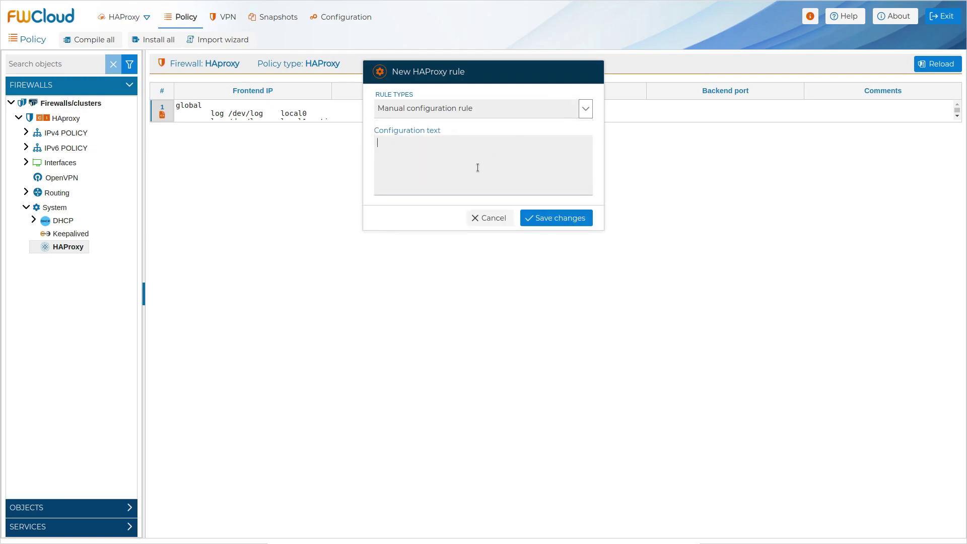
{"action": "type", "text": "#"}
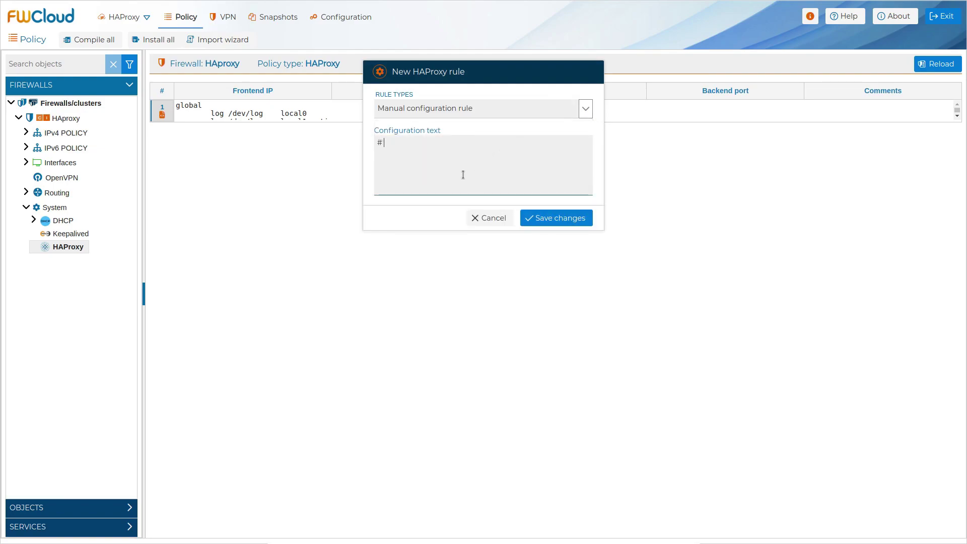
{"action": "type", "text": " Start of the file"}
{"action": "left_click", "coordinate": [548, 224]}
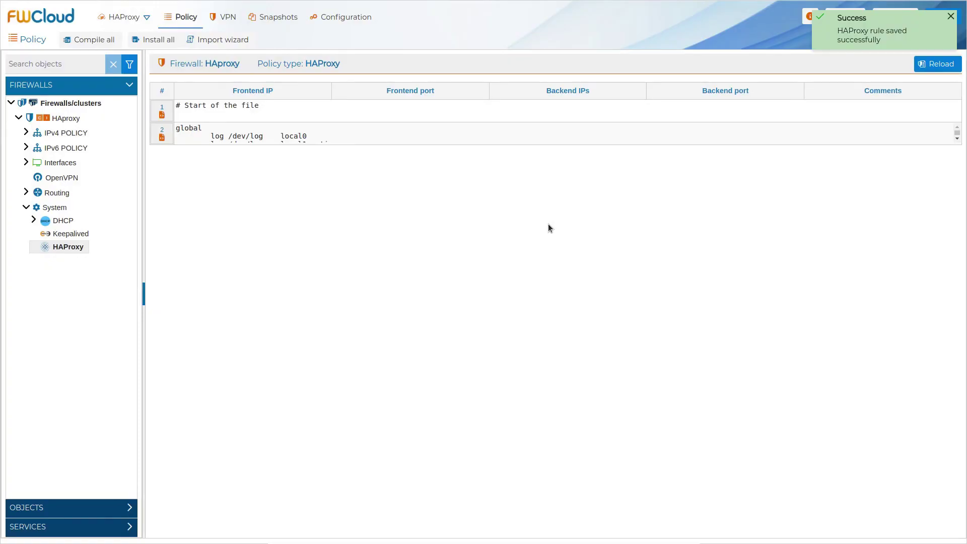
- Start a new HAProxy rule below the default configuration rule, using eth0 (123.123.123.123) as its frontend IP
{"action": "right_click", "coordinate": [159, 142]}
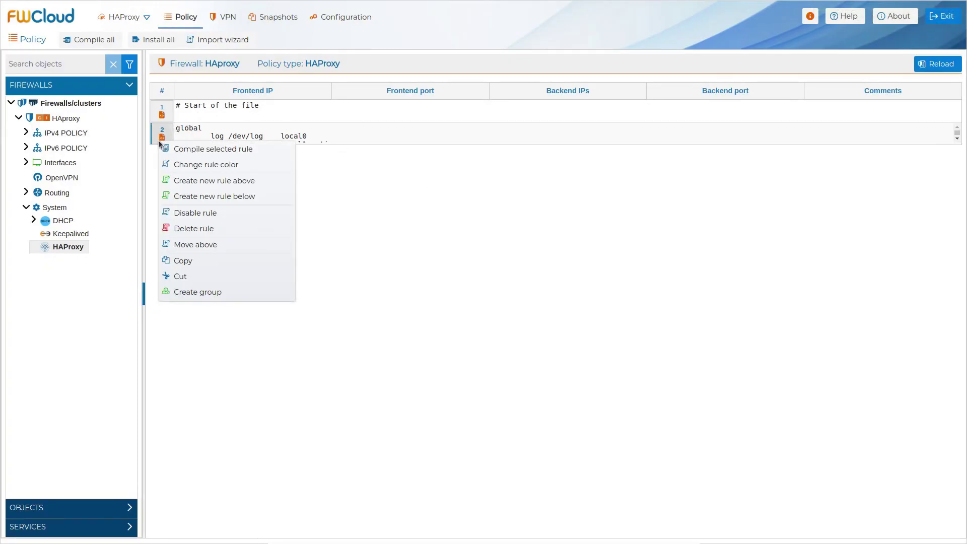
{"action": "left_click", "coordinate": [198, 196]}
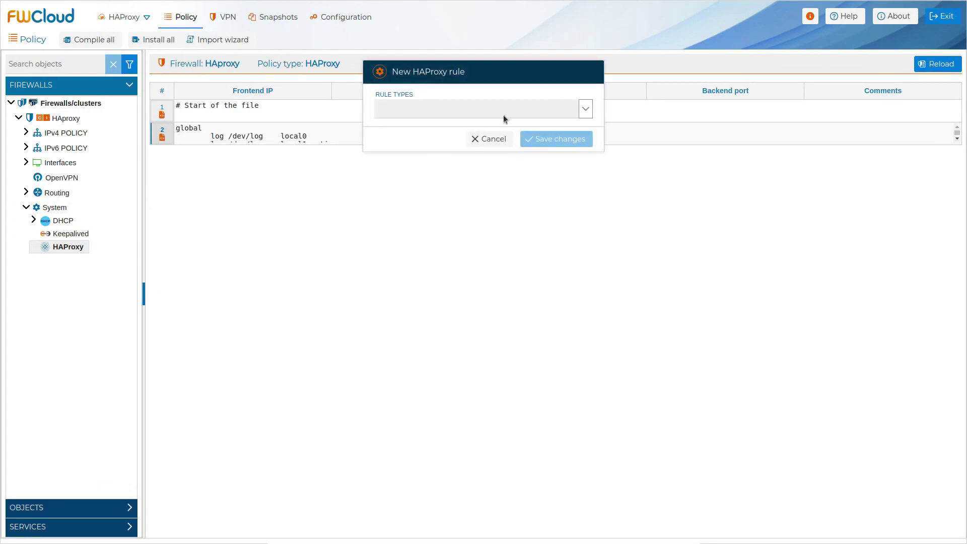
{"action": "left_click", "coordinate": [583, 110]}
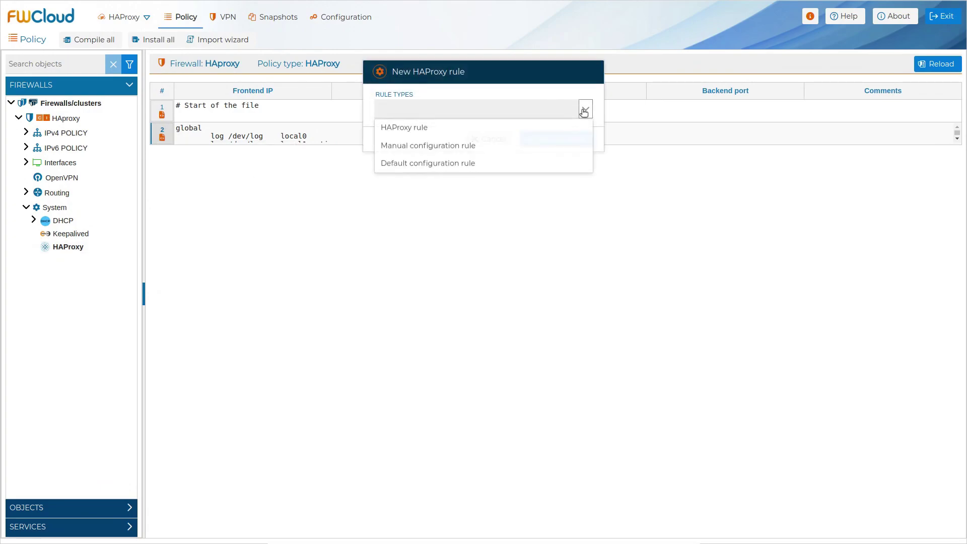
{"action": "left_click", "coordinate": [535, 136]}
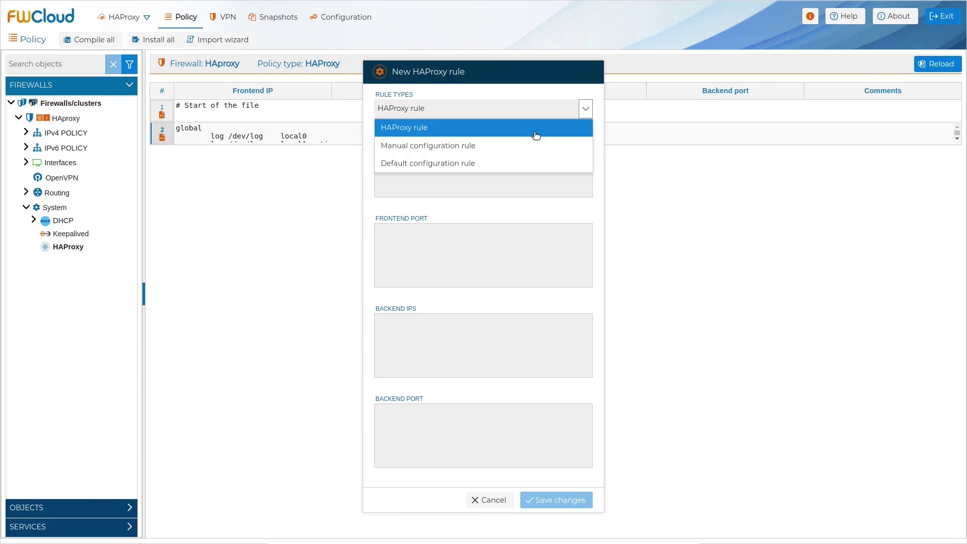
{"action": "left_click", "coordinate": [536, 135]}
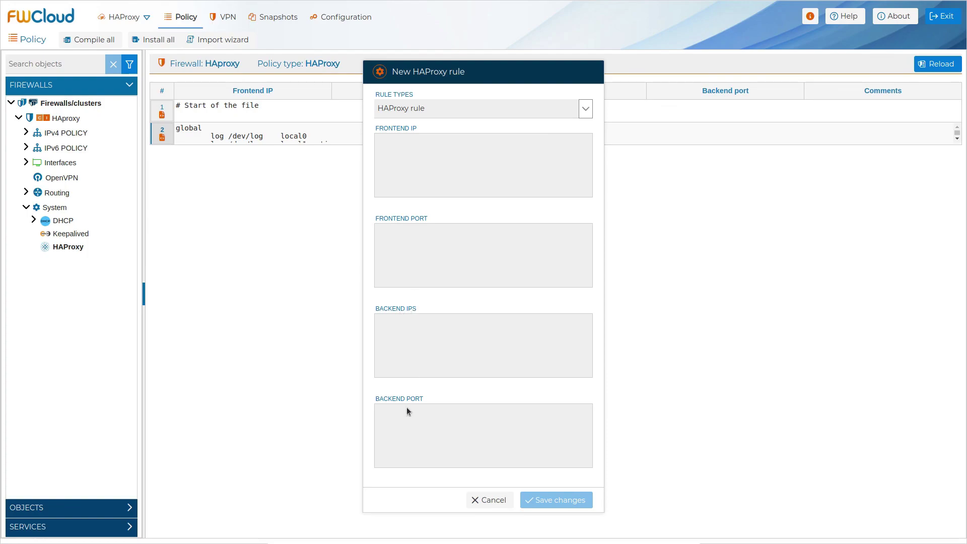
{"action": "left_click", "coordinate": [27, 162]}
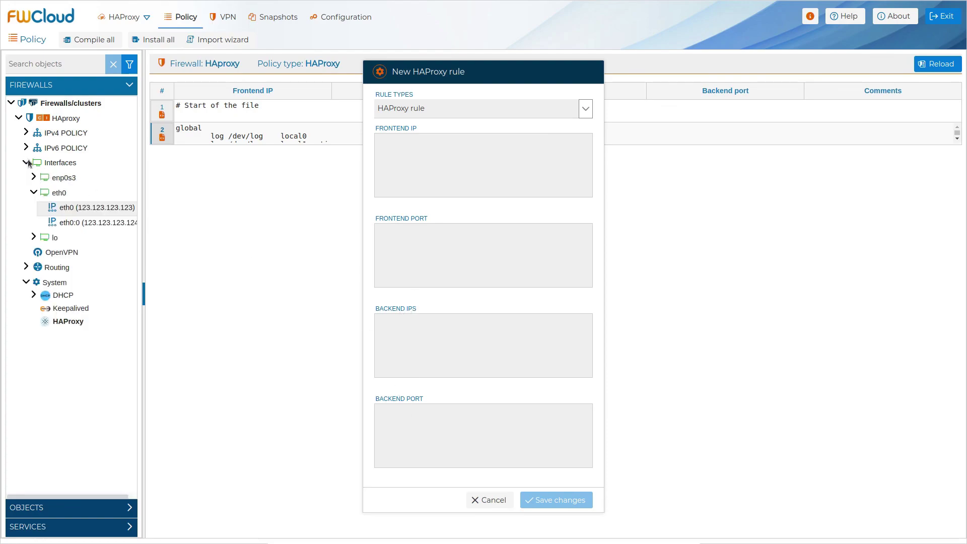
{"action": "left_click_drag", "start_coordinate": [88, 212], "coordinate": [437, 166]}
- Assign the standard TCP service https as the new rule's frontend port
{"action": "left_click", "coordinate": [91, 528]}
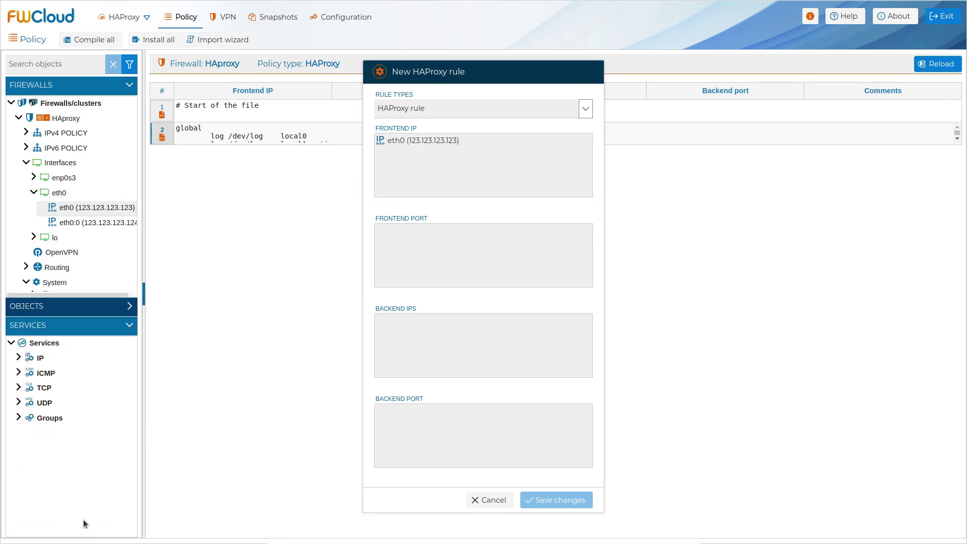
{"action": "left_click", "coordinate": [19, 387]}
{"action": "left_click", "coordinate": [26, 404]}
{"action": "scroll", "coordinate": [48, 429], "scroll_direction": "down", "scroll_amount": 5}
{"action": "scroll", "coordinate": [66, 449], "scroll_direction": "down", "scroll_amount": 3}
{"action": "left_click_drag", "start_coordinate": [59, 462], "coordinate": [431, 256]}
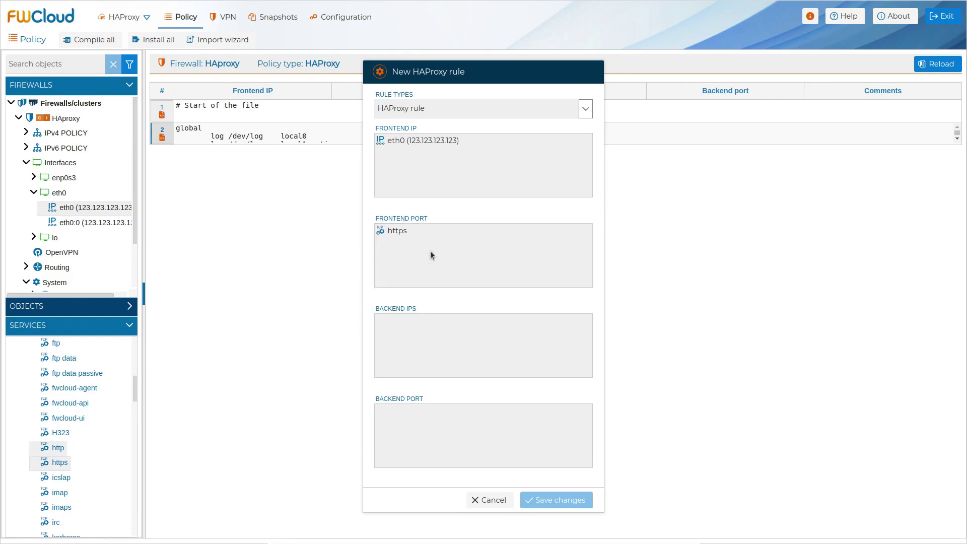
- Assign web_server-01 and web_server-02 as the rule's backend IPs and https as its backend port
{"action": "left_click", "coordinate": [73, 306]}
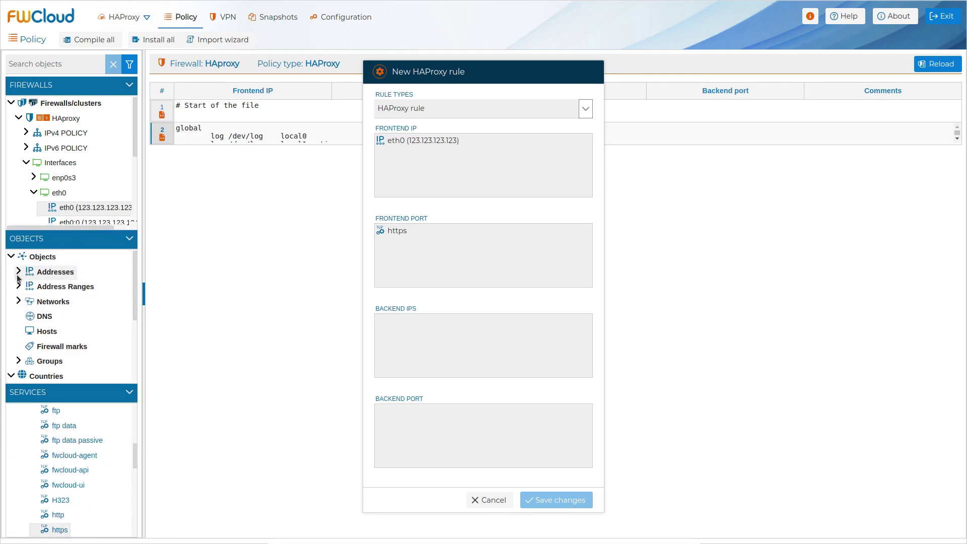
{"action": "left_click", "coordinate": [18, 272]}
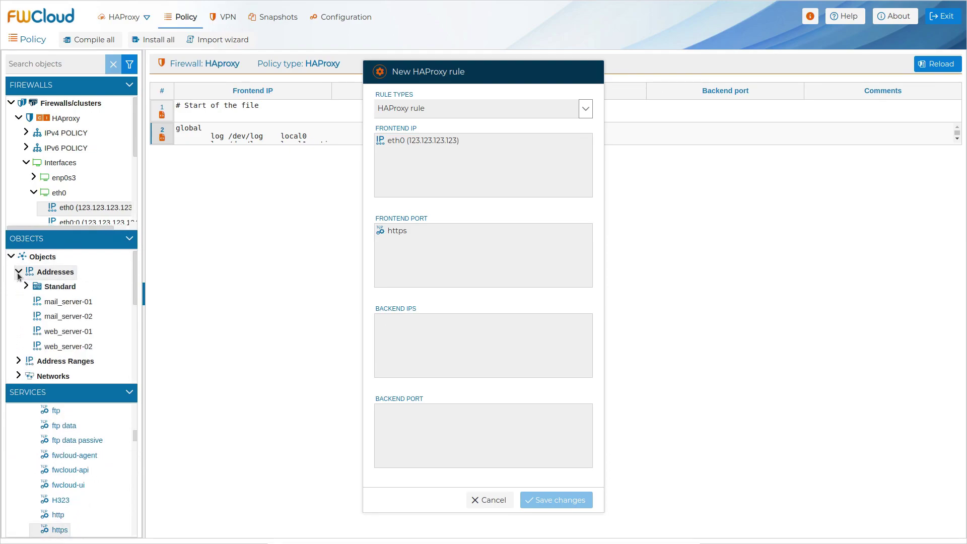
{"action": "left_click_drag", "start_coordinate": [53, 328], "coordinate": [406, 327]}
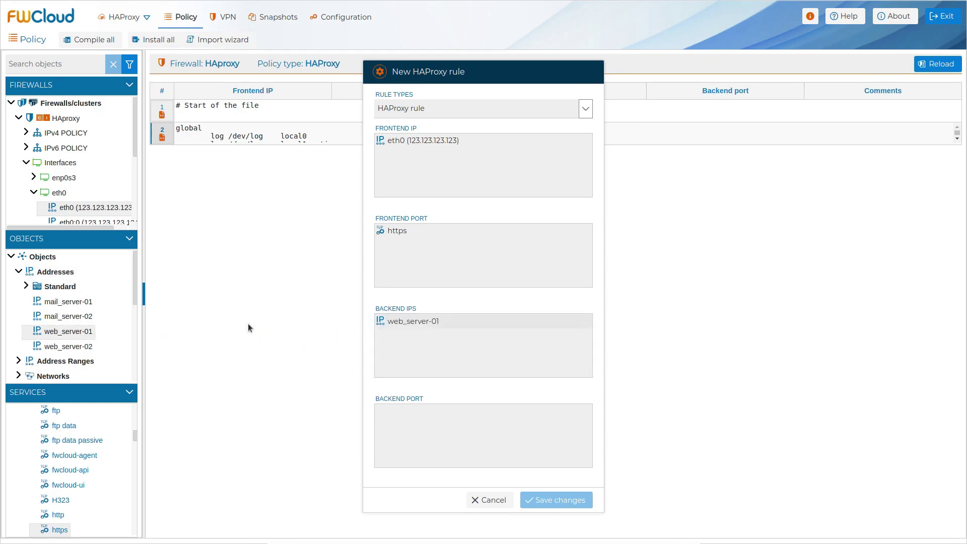
{"action": "mouse_move", "coordinate": [78, 351]}
{"action": "left_mouse_down"}
{"action": "mouse_move", "coordinate": [301, 341]}
{"action": "mouse_move", "coordinate": [422, 350]}
{"action": "left_mouse_up"}
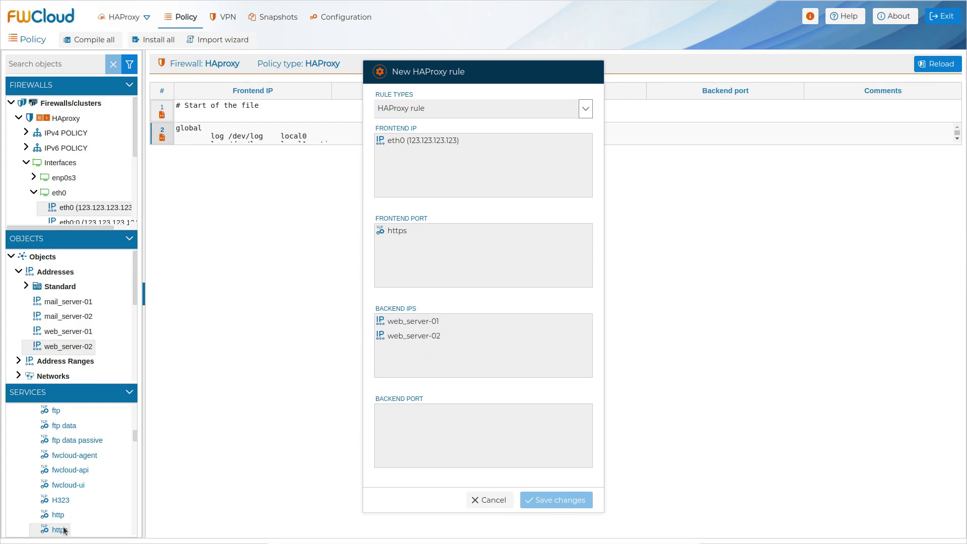
{"action": "left_click_drag", "start_coordinate": [59, 529], "coordinate": [483, 433]}
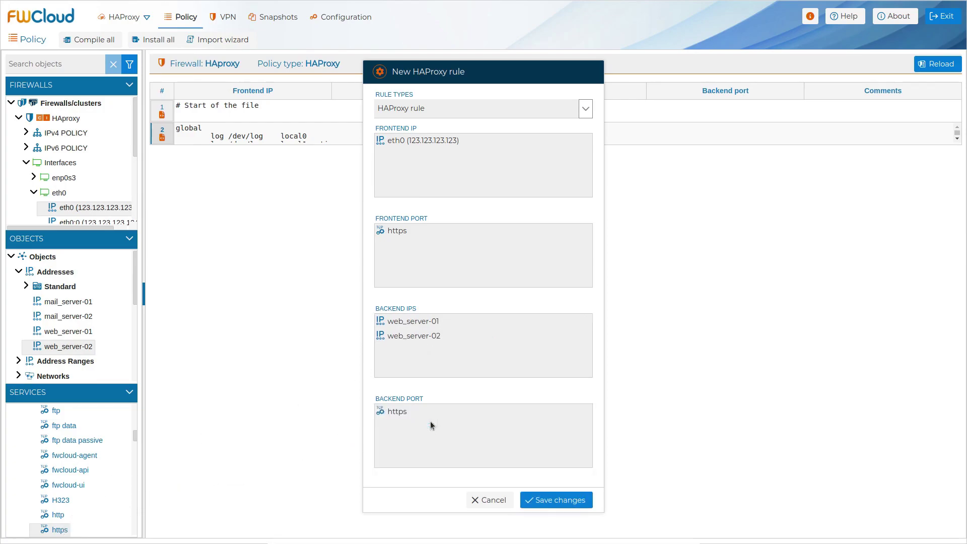
- Save the new https rule and set its comment to "Important comment"
{"action": "left_click", "coordinate": [557, 500]}
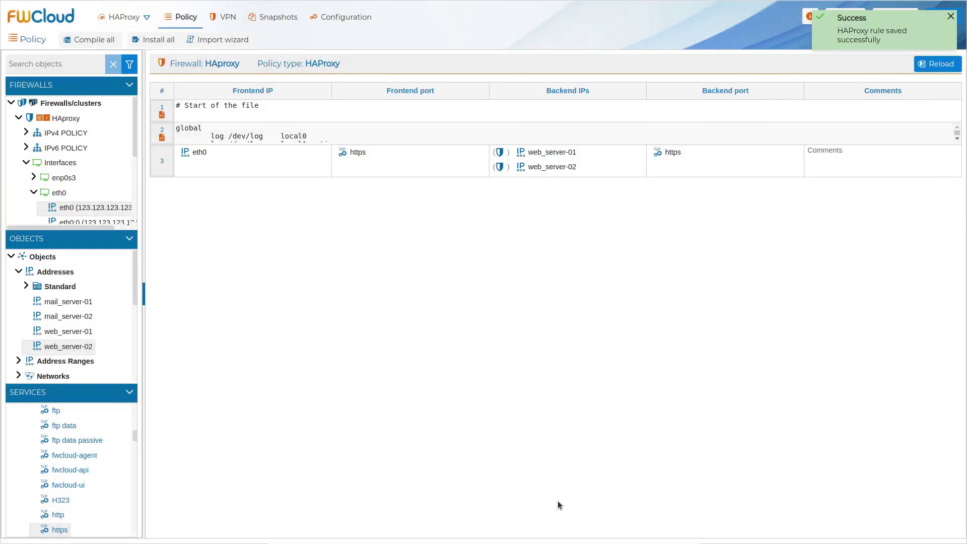
{"action": "left_click", "coordinate": [834, 166]}
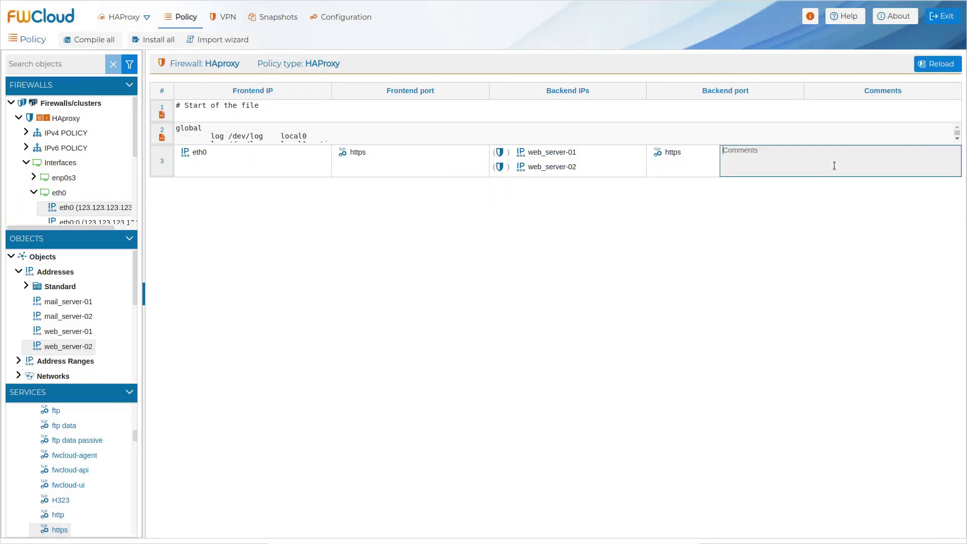
{"action": "type", "text": "Important comment"}
{"action": "left_click", "coordinate": [718, 207]}
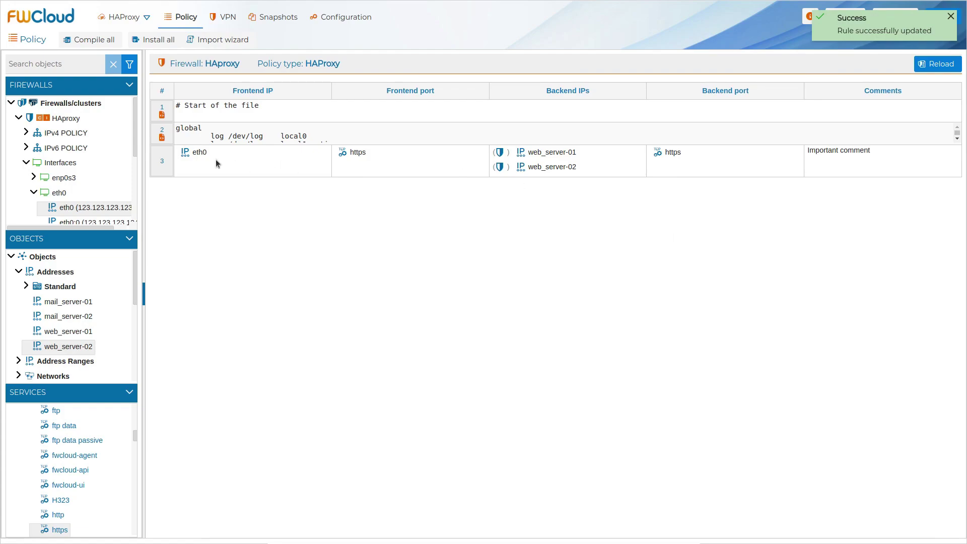
- Create a manual configuration rule above the https load-balancing rule with the text "##########"
{"action": "right_click", "coordinate": [166, 169]}
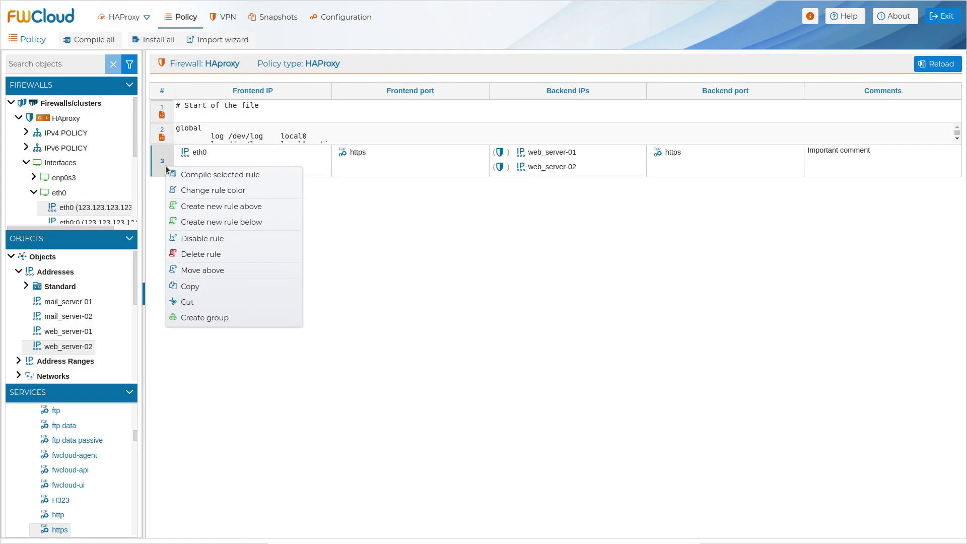
{"action": "left_click", "coordinate": [192, 207]}
{"action": "left_click", "coordinate": [585, 109]}
{"action": "left_click", "coordinate": [498, 148]}
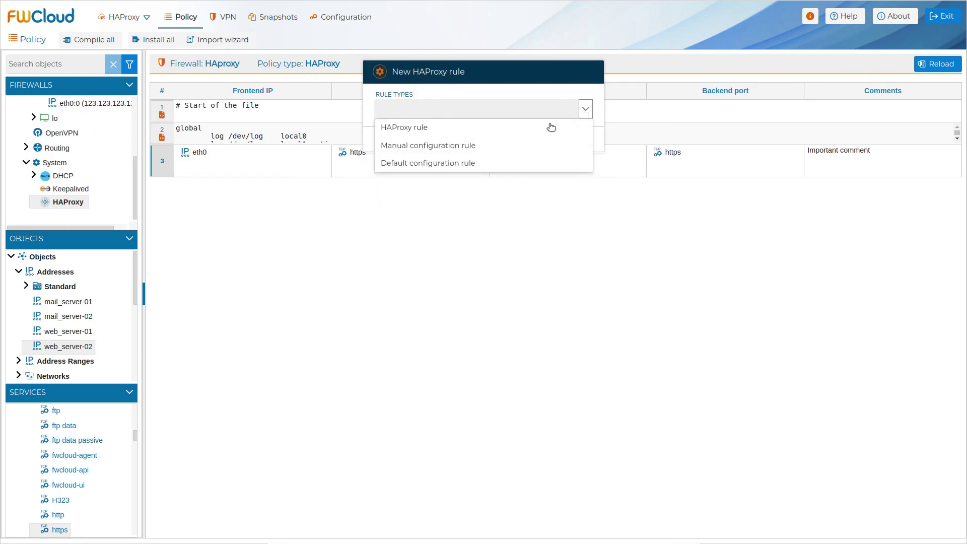
{"action": "left_click", "coordinate": [488, 148]}
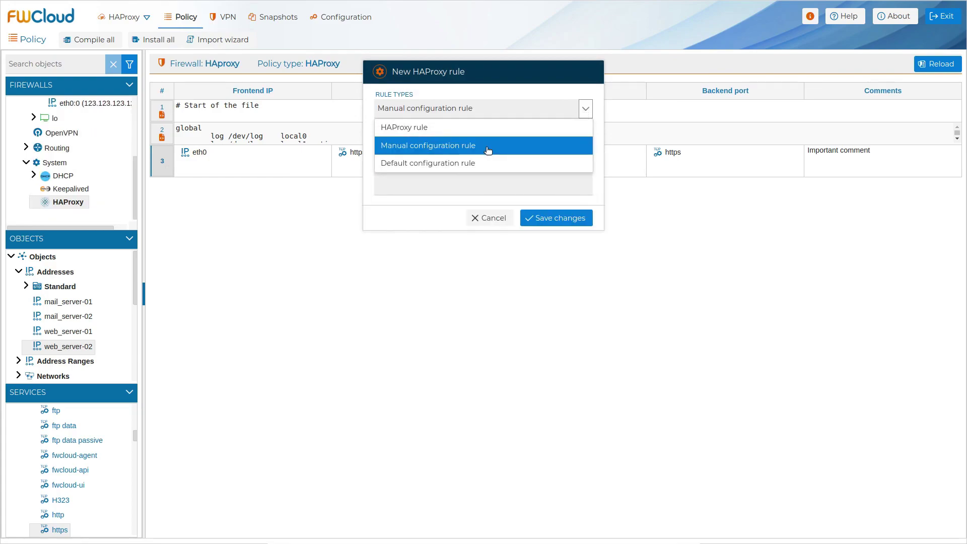
{"action": "left_click", "coordinate": [433, 152]}
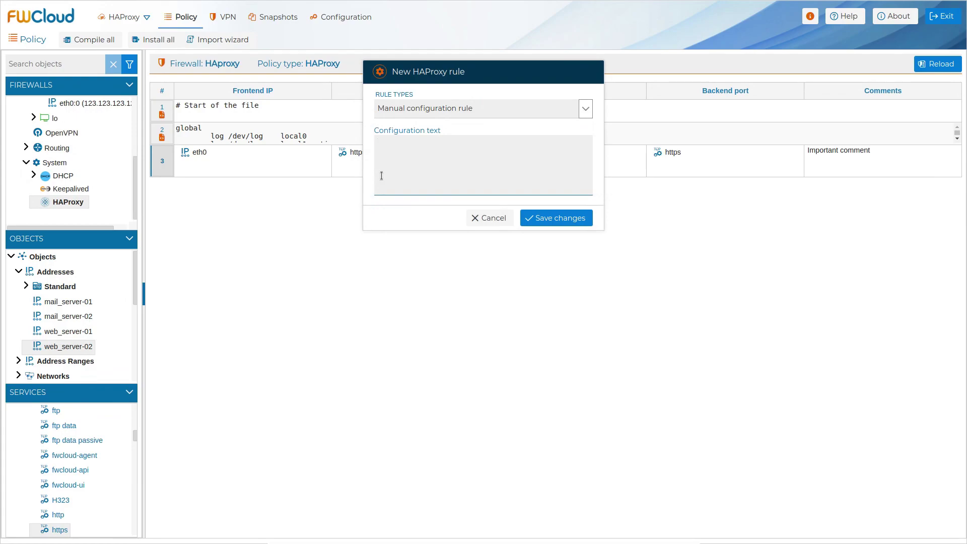
{"action": "type", "text": "##########"}
{"action": "key", "text": "Return"}
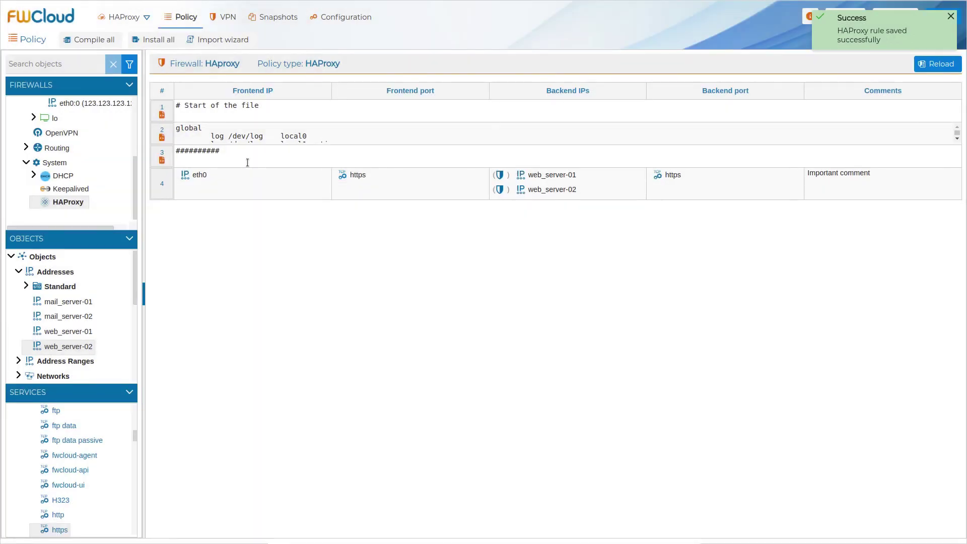
- Add the line "# Web service" to the manual configuration rule above the https rule and save it
{"action": "double_click", "coordinate": [190, 160]}
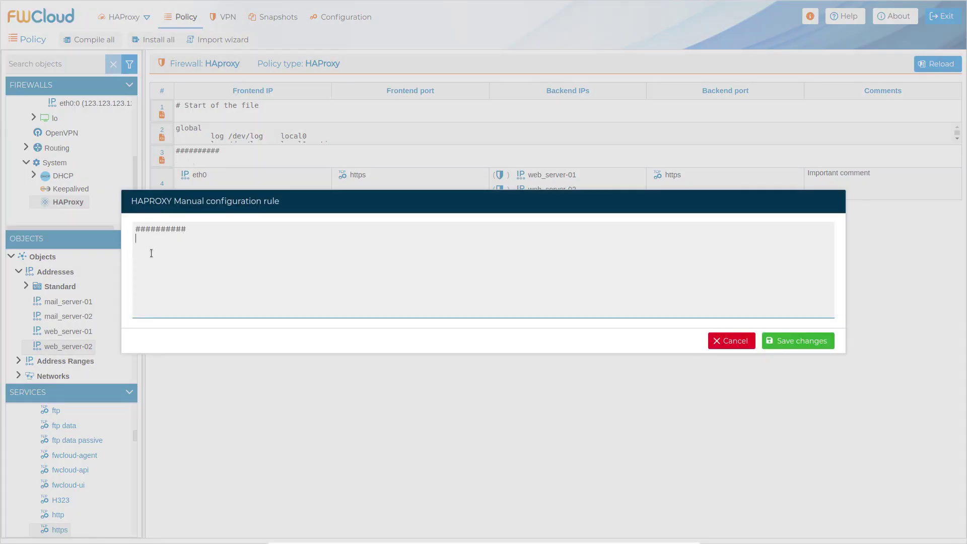
{"action": "type", "text": "# Web service"}
{"action": "left_click", "coordinate": [790, 342]}
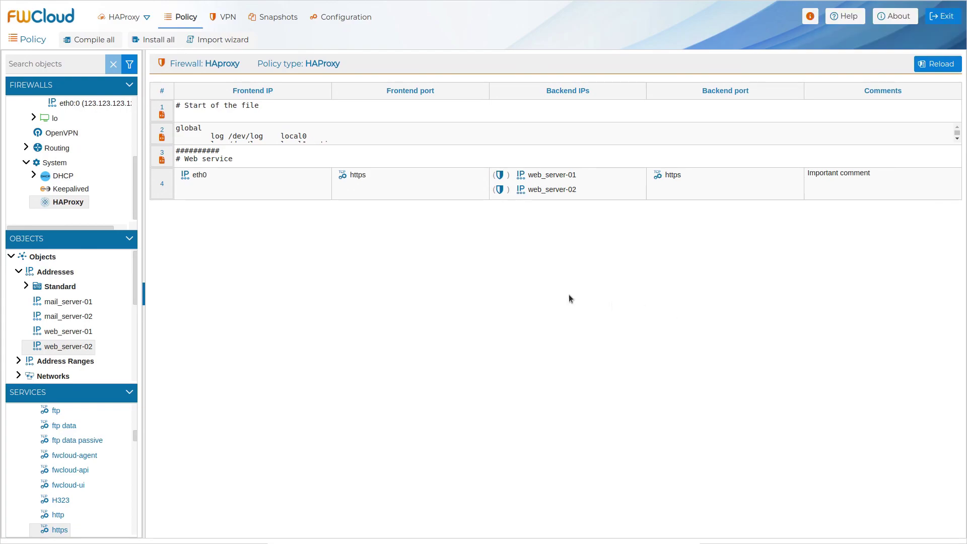
- Create a manual configuration rule below the https load-balancing rule with the text "#########"
{"action": "right_click", "coordinate": [152, 195]}
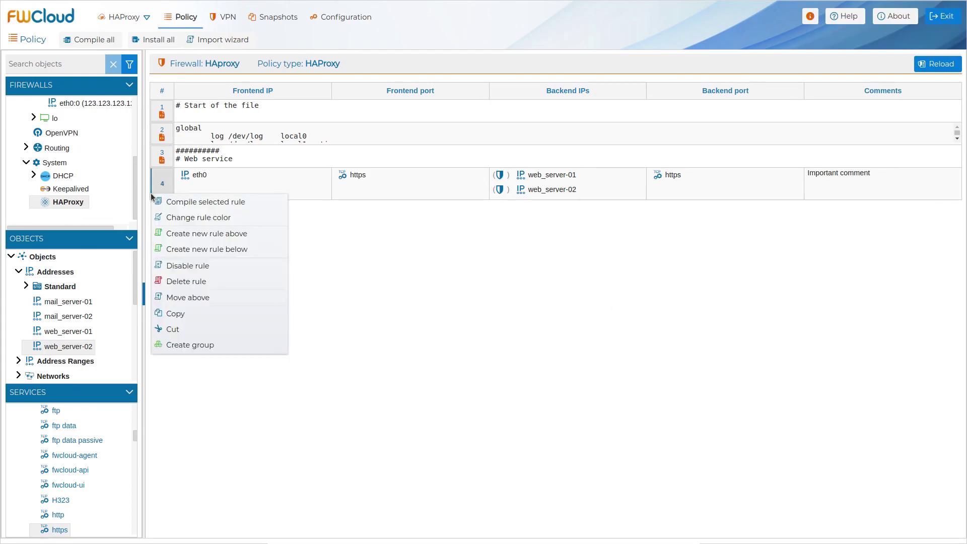
{"action": "left_click", "coordinate": [219, 250]}
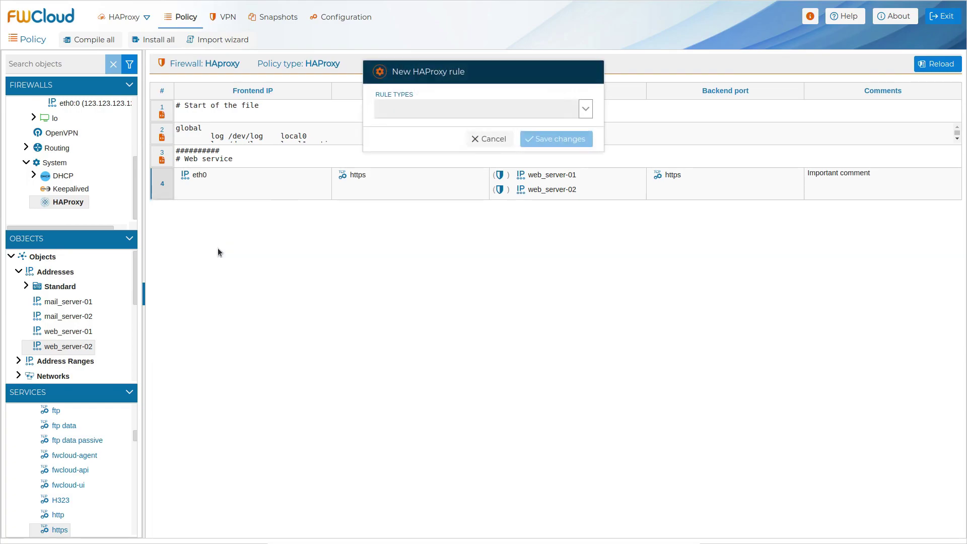
{"action": "left_click", "coordinate": [585, 111]}
{"action": "left_click", "coordinate": [544, 146]}
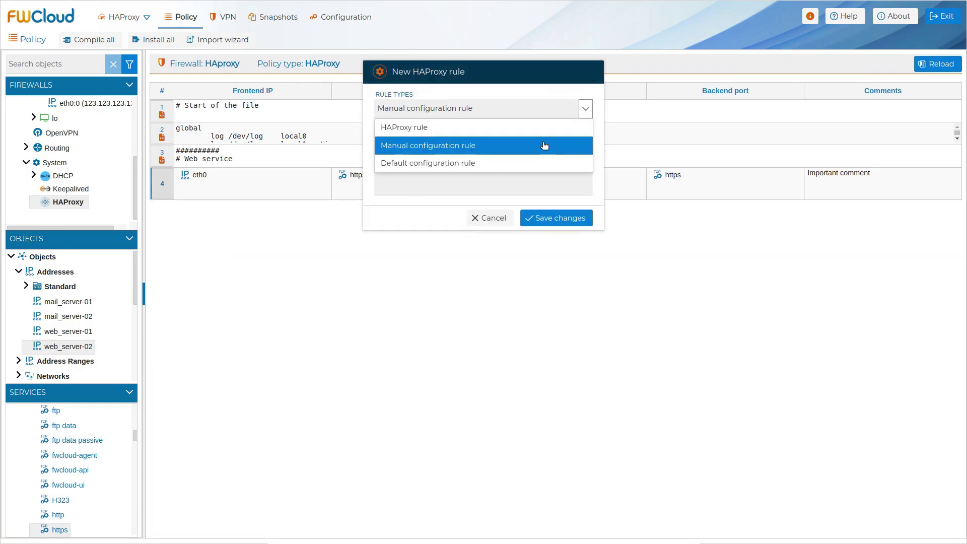
{"action": "left_click", "coordinate": [378, 161]}
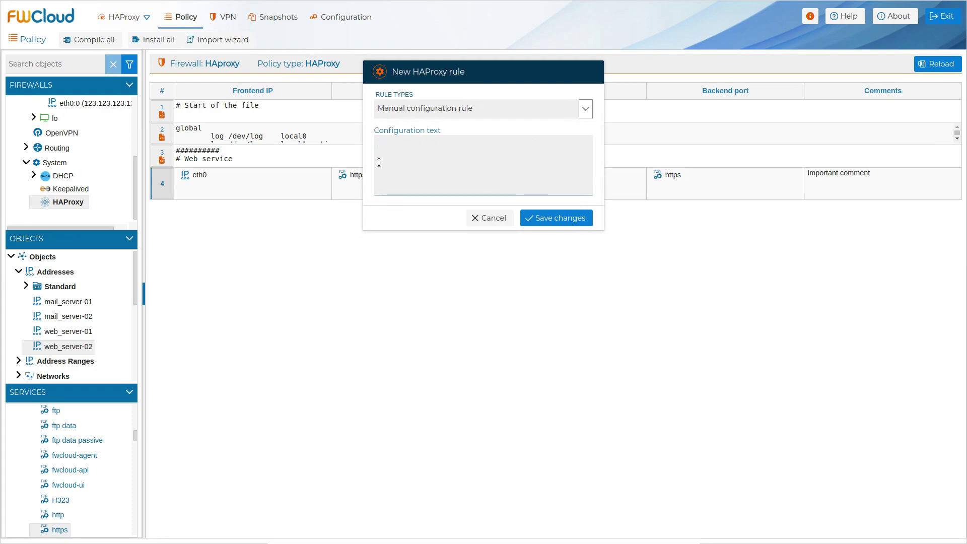
{"action": "type", "text": "##########"}
{"action": "key", "text": "Tab"}
{"action": "key", "text": "Return"}
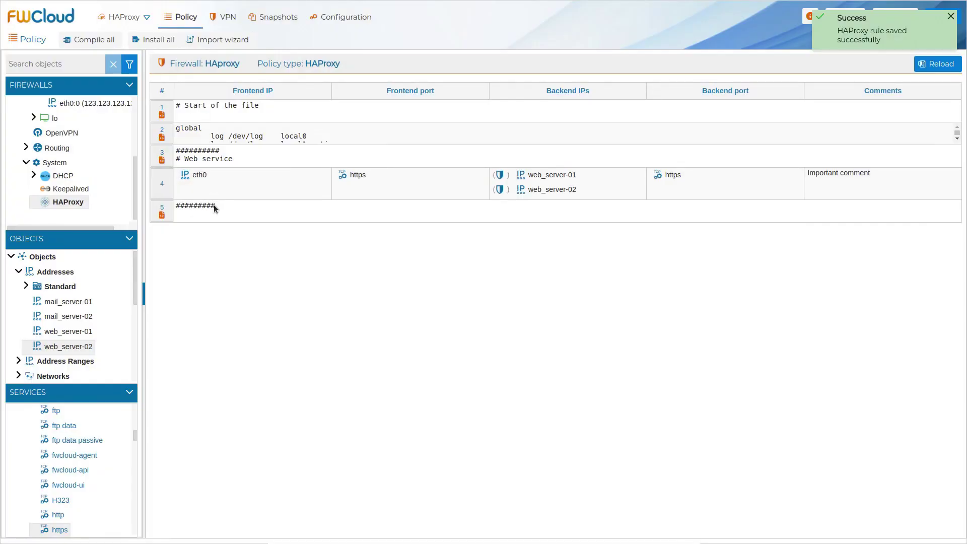
- Add the line "# Mail service" to the manual configuration rule below the https rule and save it
{"action": "double_click", "coordinate": [215, 215]}
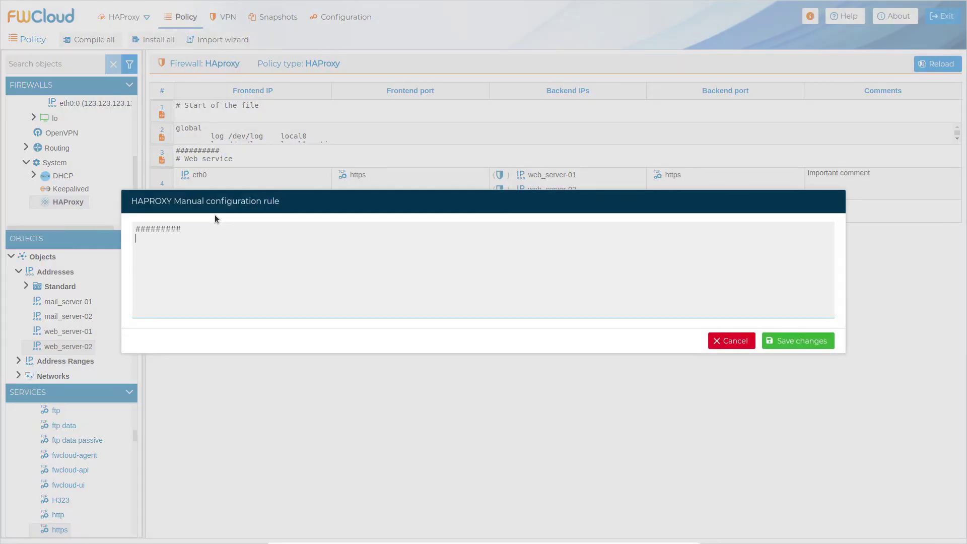
{"action": "type", "text": "# Mail service"}
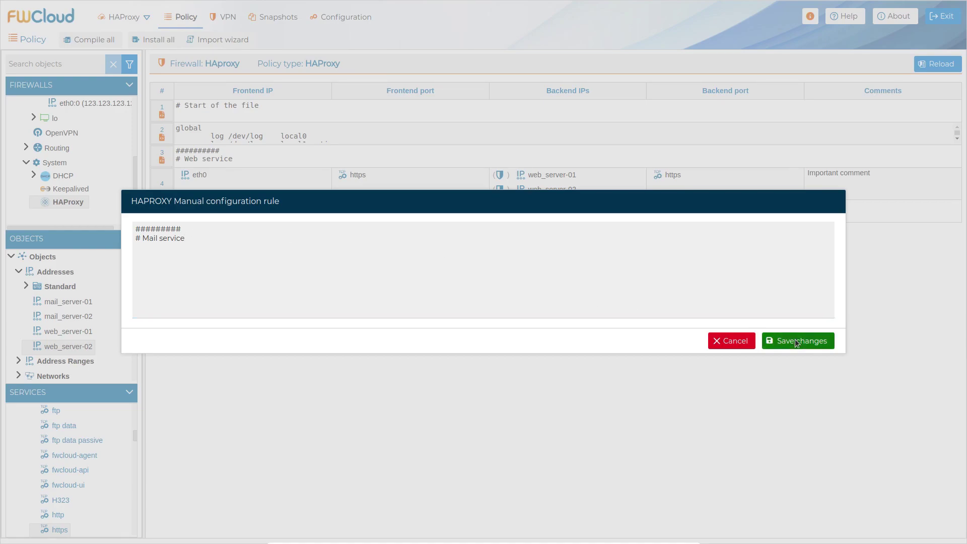
{"action": "left_click", "coordinate": [779, 341]}
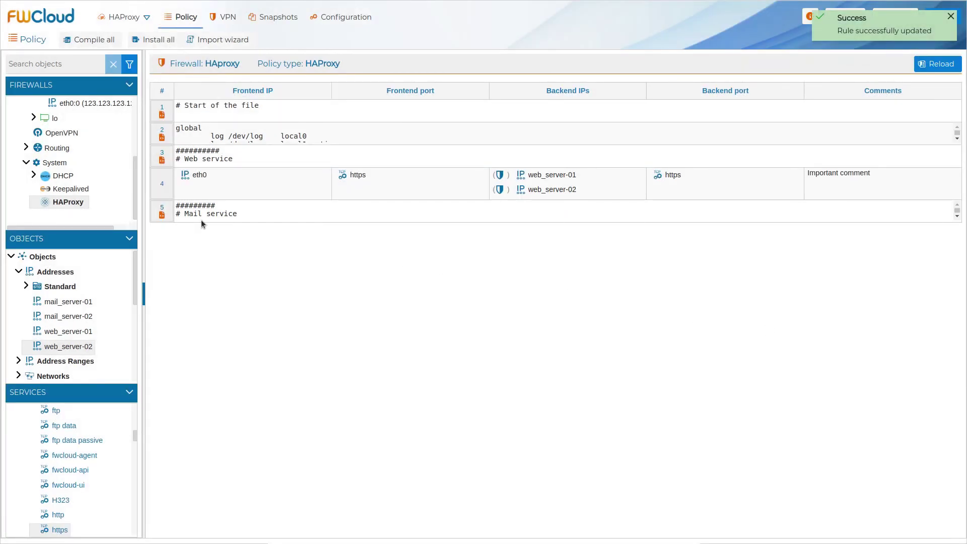
- Start a new HAProxy rule below the "# Mail service" rule, using eth0:0 (123.123.123.124) as its frontend IP
{"action": "right_click", "coordinate": [170, 212]}
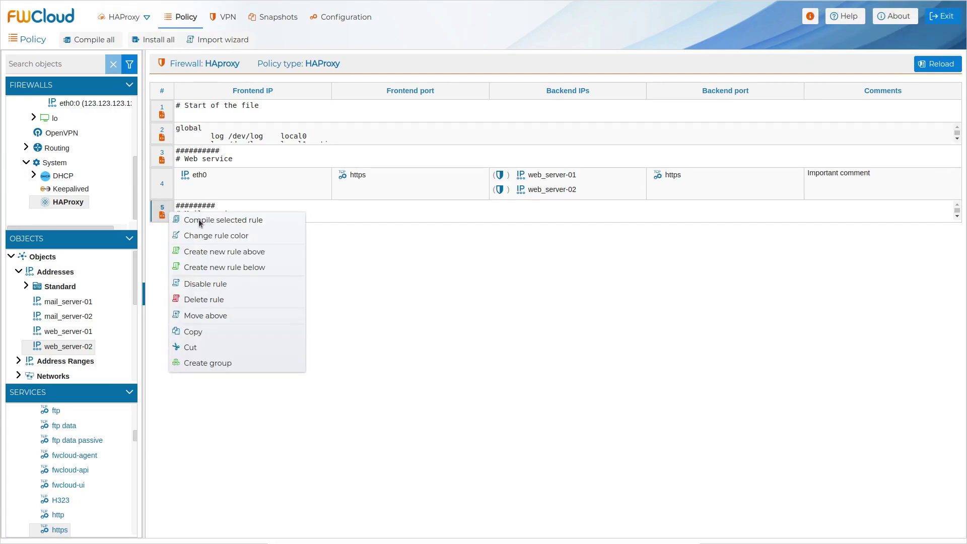
{"action": "left_click", "coordinate": [250, 266]}
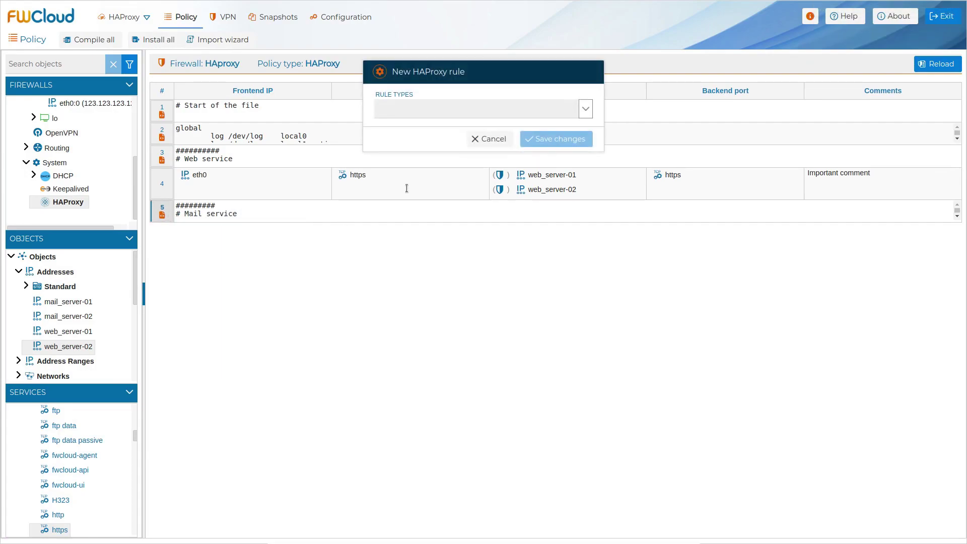
{"action": "left_click", "coordinate": [592, 110]}
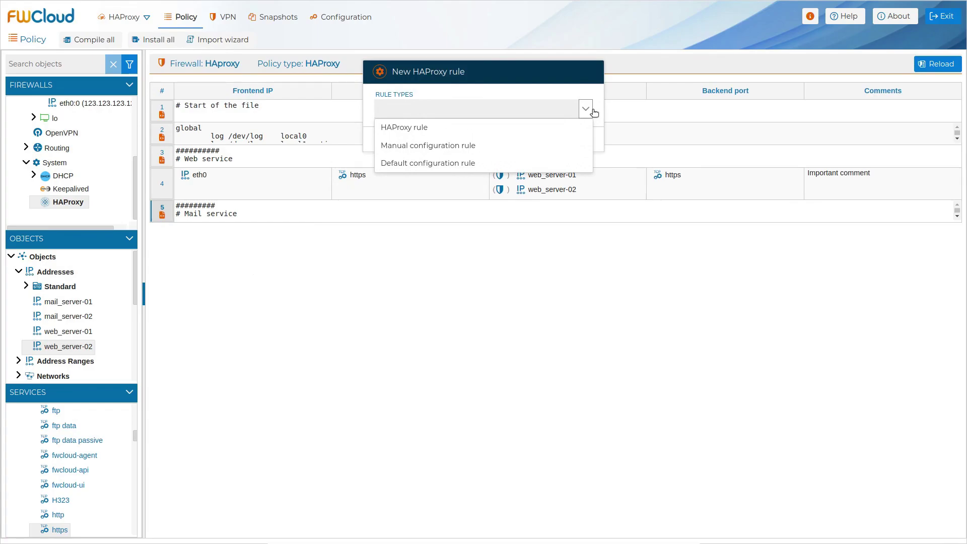
{"action": "left_click", "coordinate": [436, 127]}
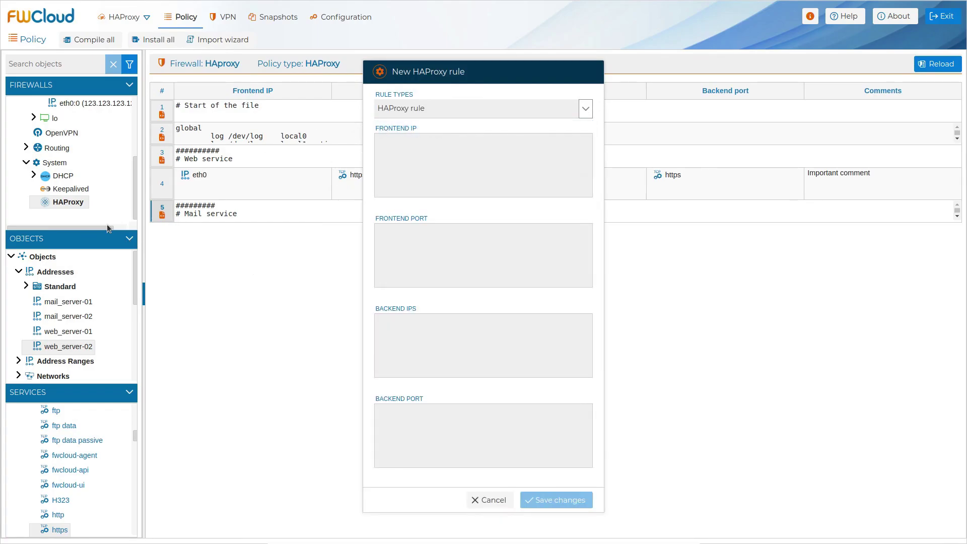
{"action": "left_click", "coordinate": [98, 235]}
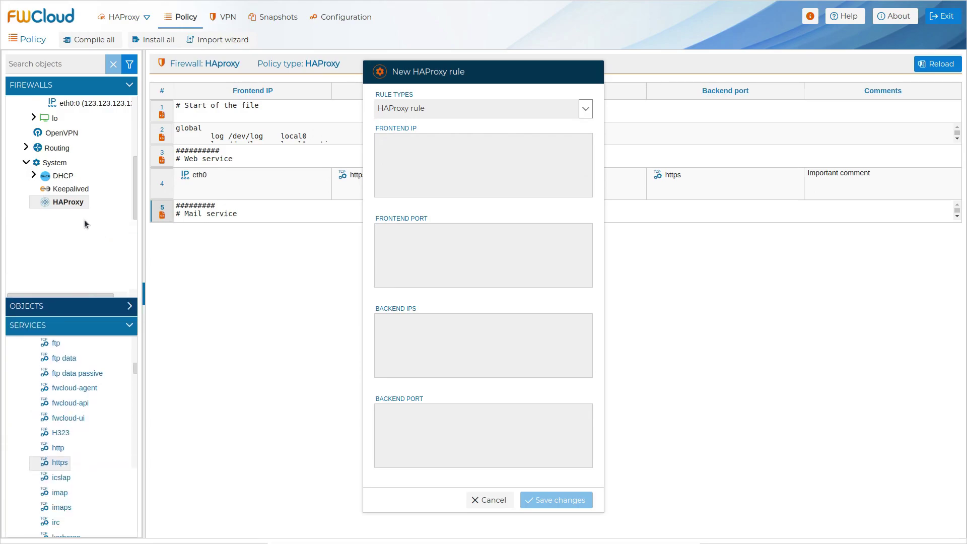
{"action": "scroll", "coordinate": [91, 175], "scroll_direction": "up", "scroll_amount": 2}
{"action": "mouse_move", "coordinate": [91, 175]}
{"action": "left_mouse_down"}
{"action": "mouse_move", "coordinate": [355, 148]}
{"action": "mouse_move", "coordinate": [435, 155]}
{"action": "left_mouse_up"}
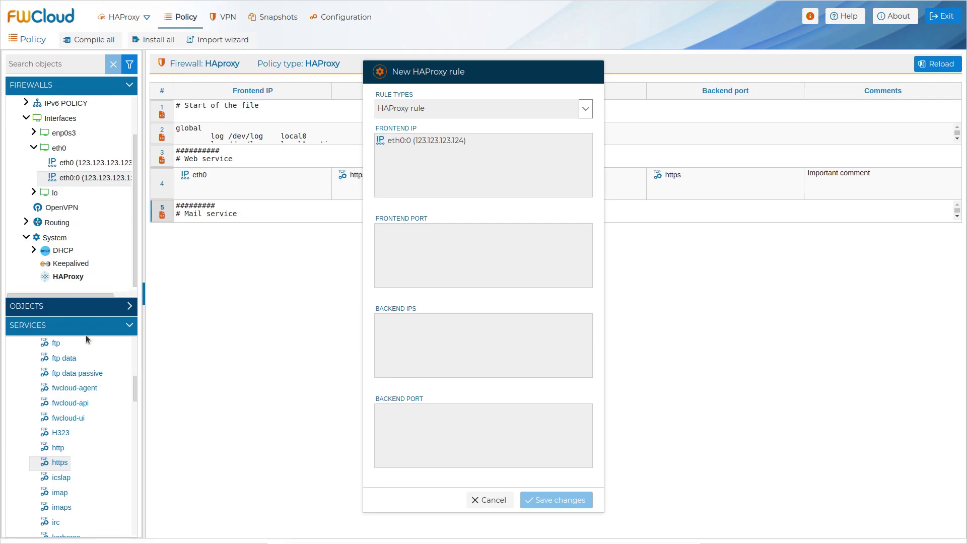
- Assign the standard TCP service imap as both the frontend port and the backend port of the new rule
{"action": "left_click", "coordinate": [65, 494]}
{"action": "left_click_drag", "start_coordinate": [65, 493], "coordinate": [451, 260]}
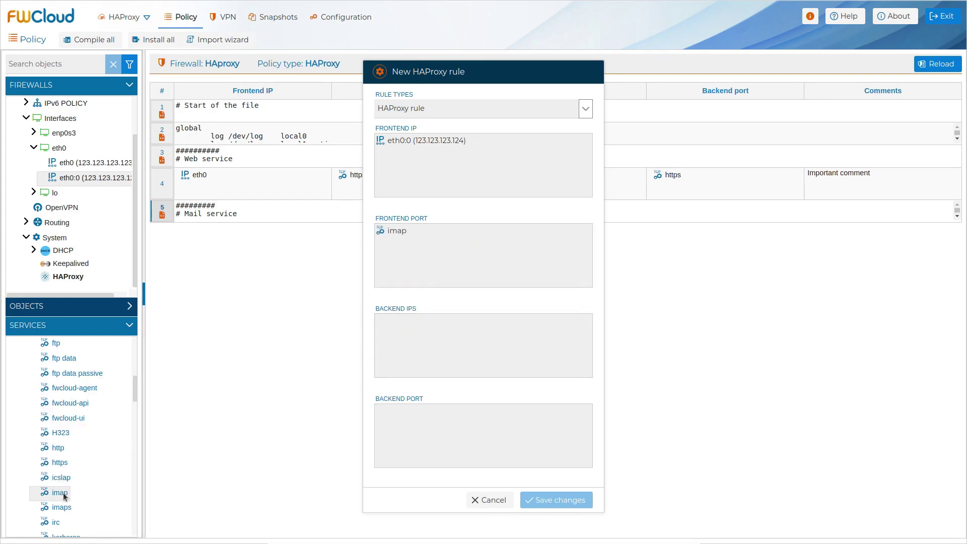
{"action": "left_click_drag", "start_coordinate": [64, 497], "coordinate": [407, 436]}
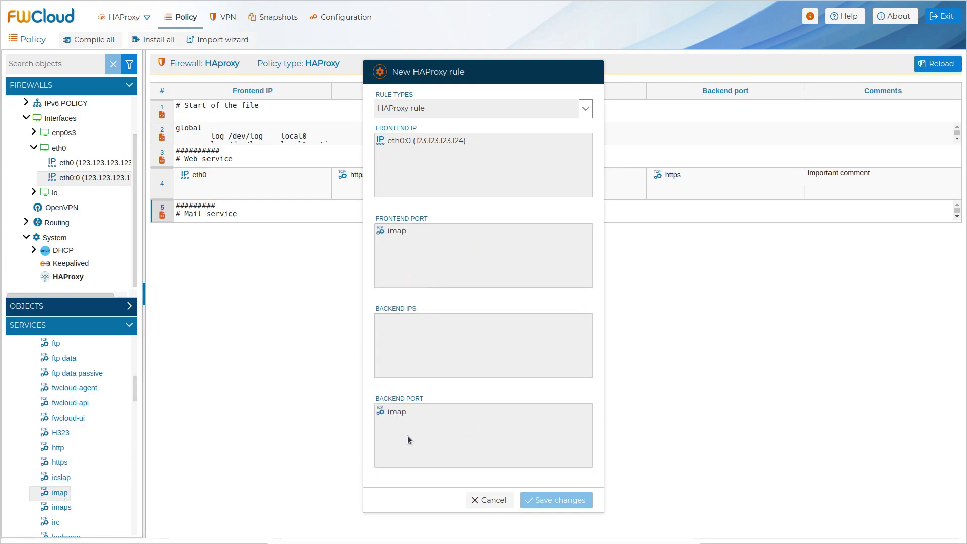
- Assign mail_server-01 and mail_server-02 as the new rule's backend IPs and save the rule
{"action": "left_click", "coordinate": [62, 330]}
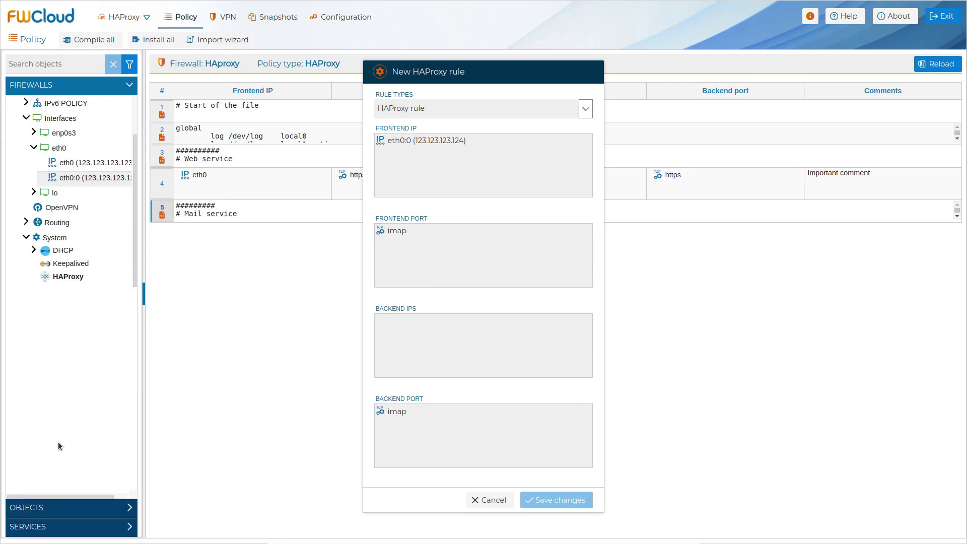
{"action": "left_click", "coordinate": [57, 509]}
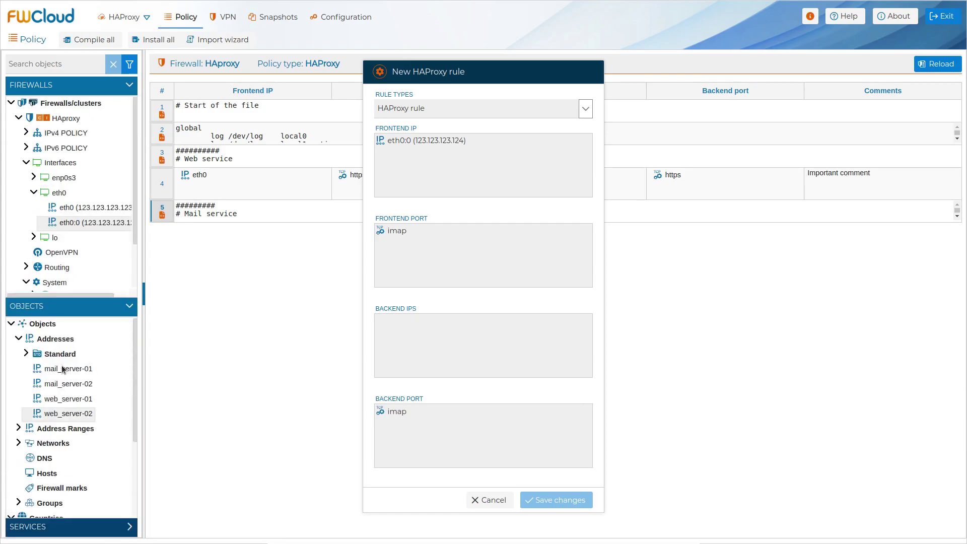
{"action": "left_click_drag", "start_coordinate": [65, 370], "coordinate": [422, 331]}
{"action": "left_click_drag", "start_coordinate": [69, 386], "coordinate": [418, 356]}
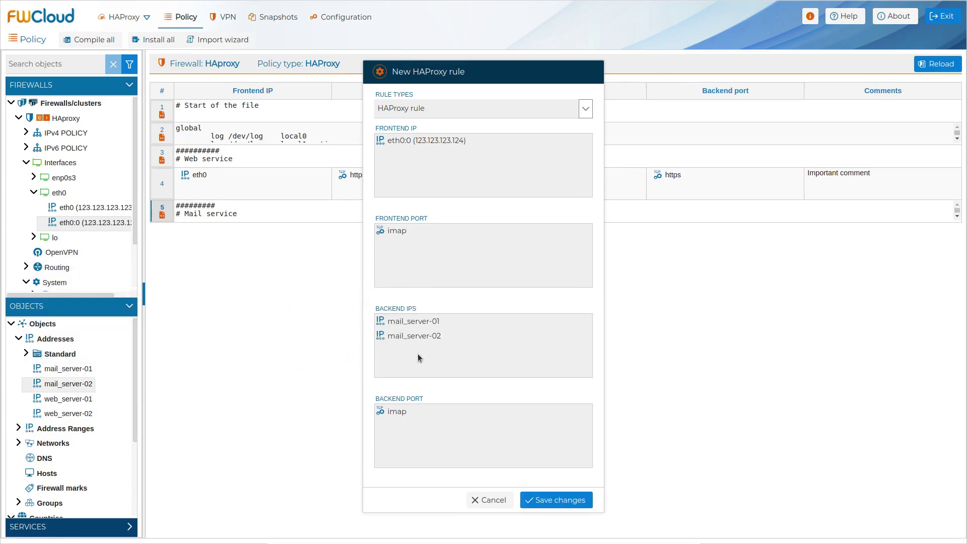
{"action": "left_click", "coordinate": [553, 502]}
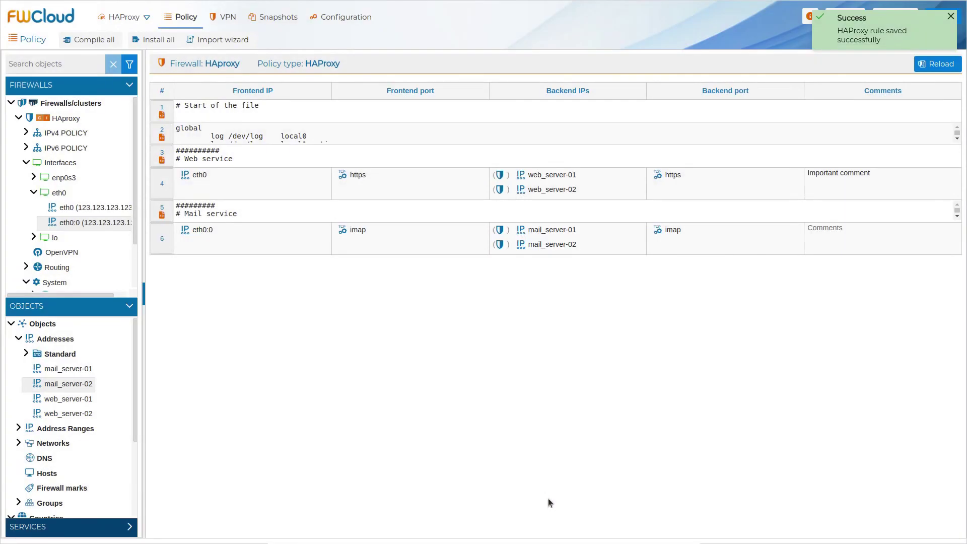
- Create a manual configuration rule below the imap load-balancing rule with the text "# End of the file"
{"action": "right_click", "coordinate": [168, 244]}
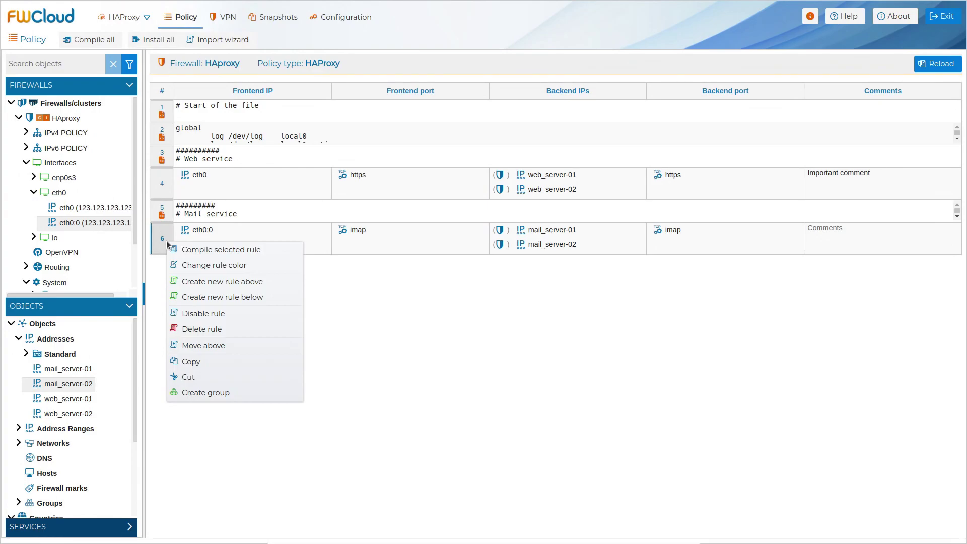
{"action": "left_click", "coordinate": [218, 298]}
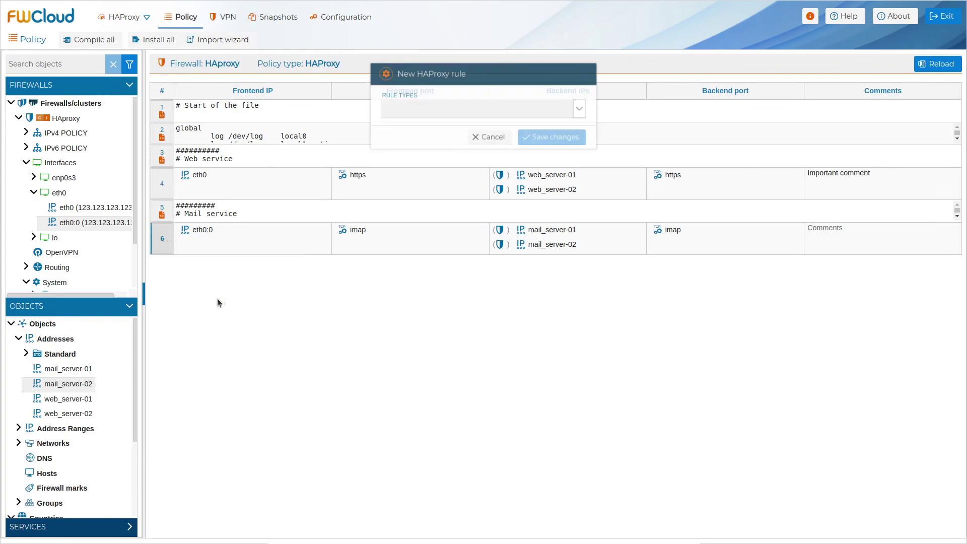
{"action": "left_click", "coordinate": [584, 115]}
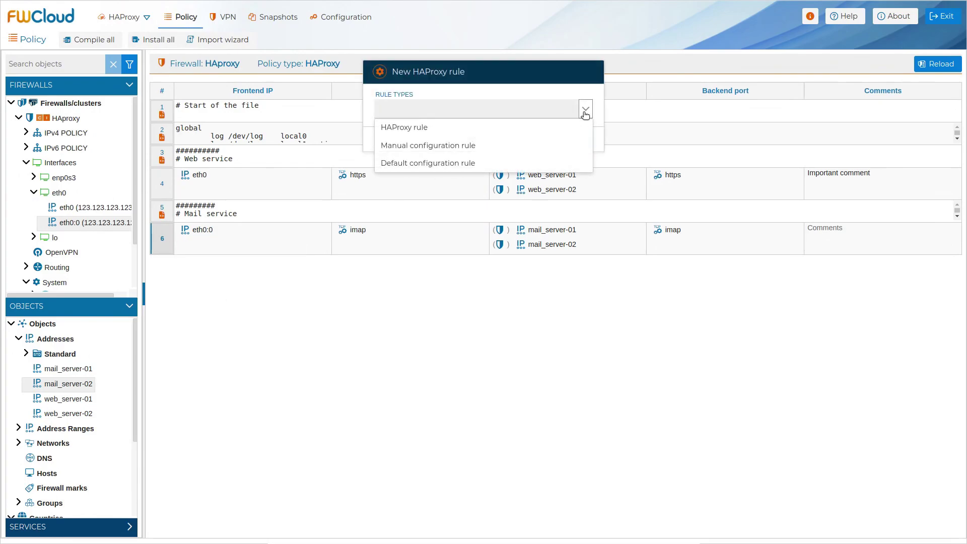
{"action": "left_click", "coordinate": [477, 151]}
{"action": "left_click", "coordinate": [459, 167]}
{"action": "type", "text": "#"}
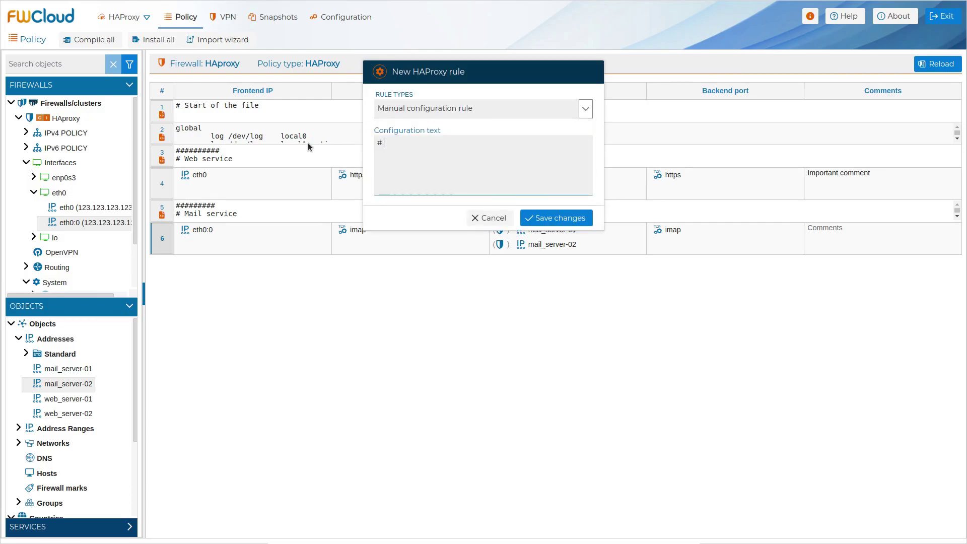
{"action": "type", "text": " End of the file"}
{"action": "key", "text": "ctrl+Return"}
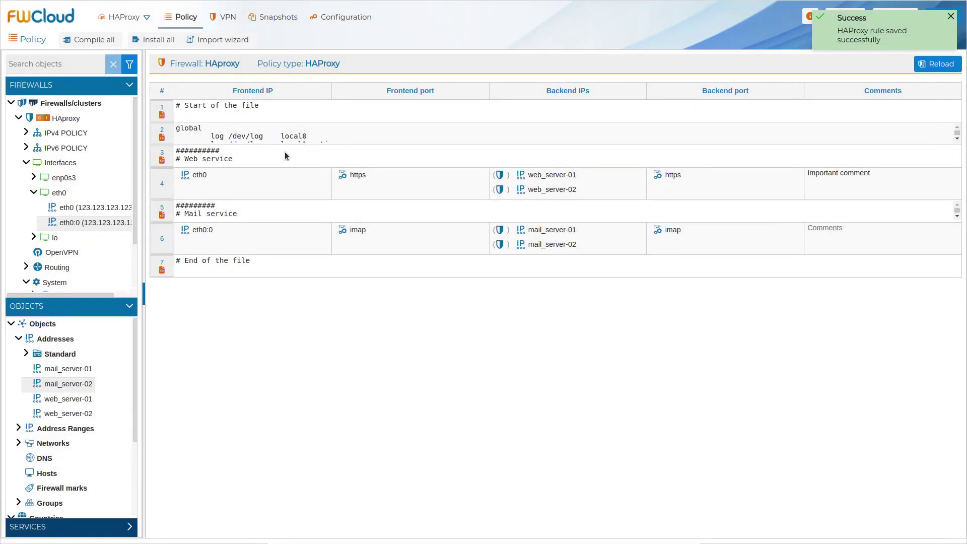
- Compile only the https load-balancing rule for the web servers and review its generated configuration through the backend server entries
{"action": "right_click", "coordinate": [170, 188]}
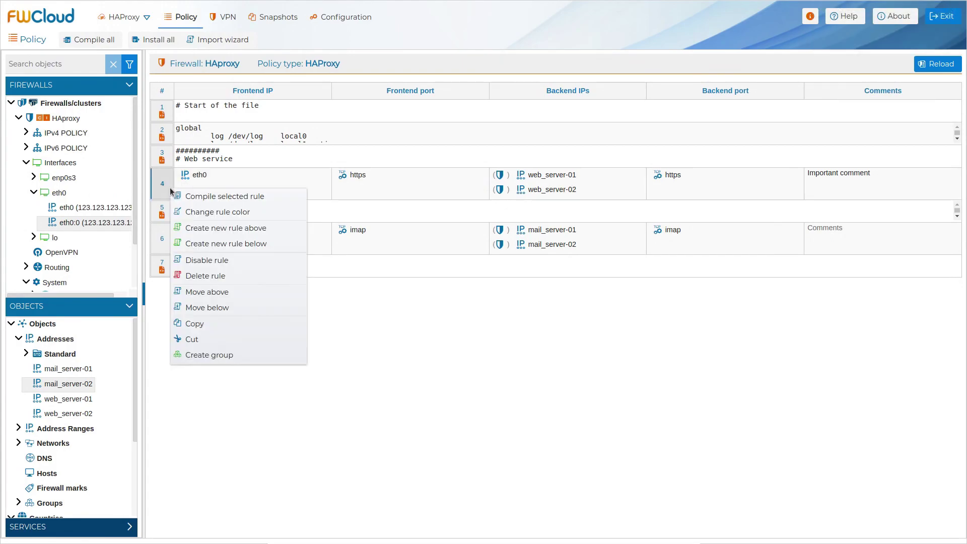
{"action": "left_click", "coordinate": [216, 196]}
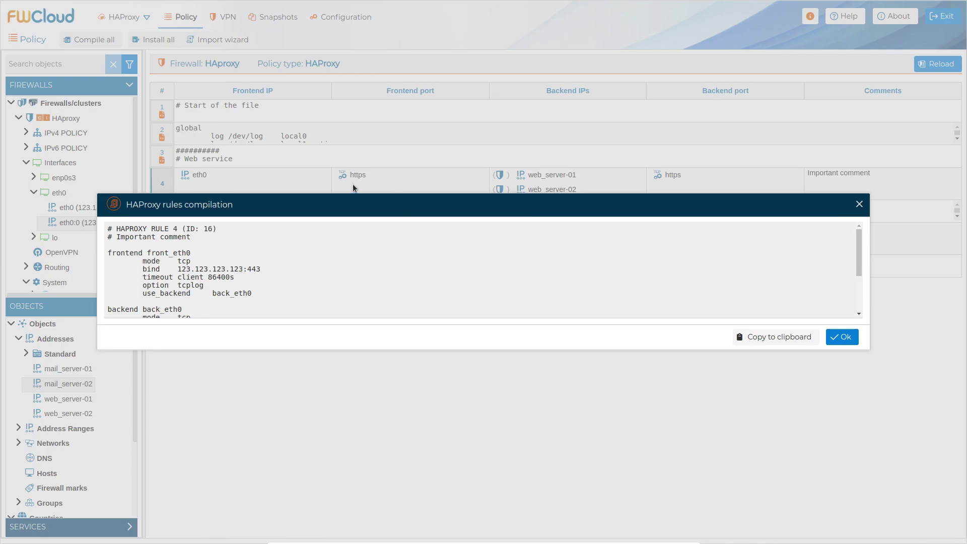
{"action": "scroll", "coordinate": [316, 286], "scroll_direction": "down", "scroll_amount": 2}
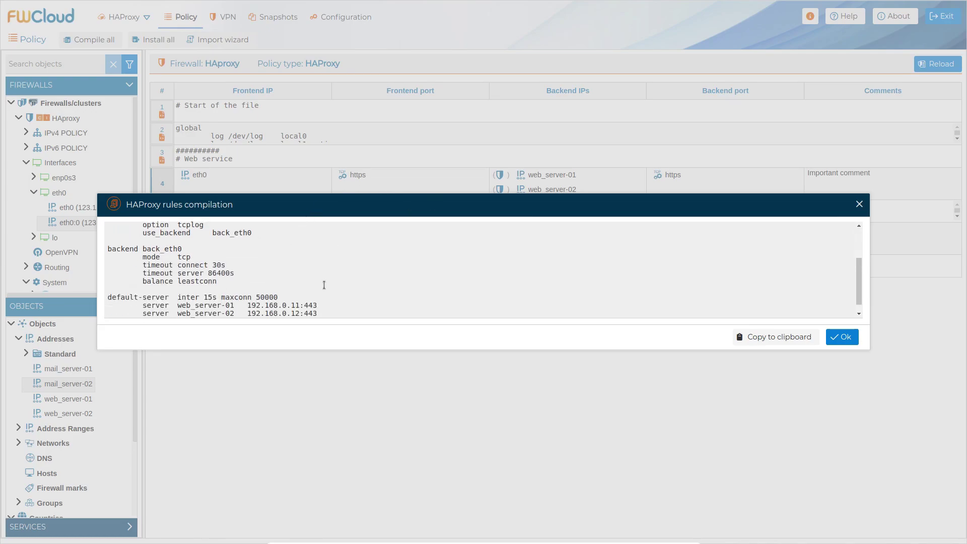
{"action": "scroll", "coordinate": [323, 285], "scroll_direction": "down", "scroll_amount": 1}
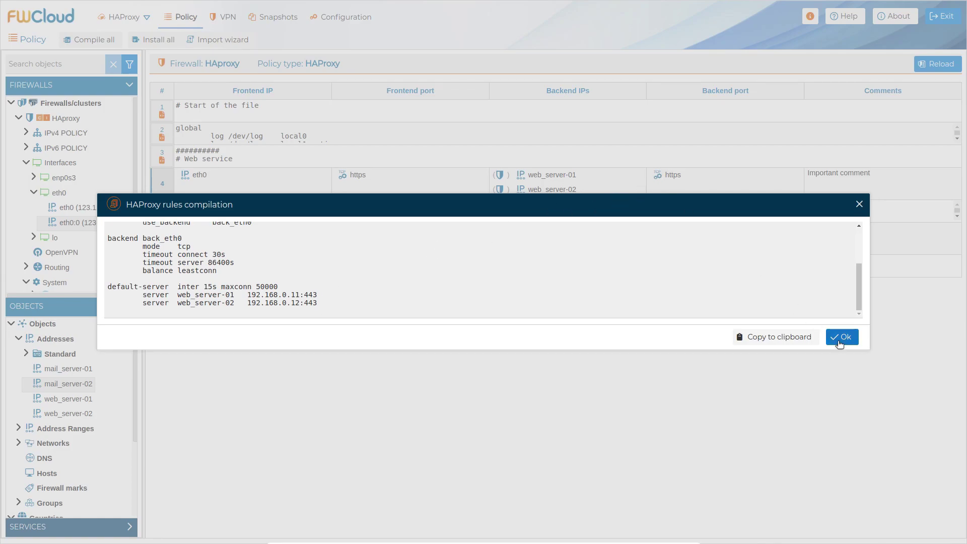
{"action": "left_click", "coordinate": [838, 338]}
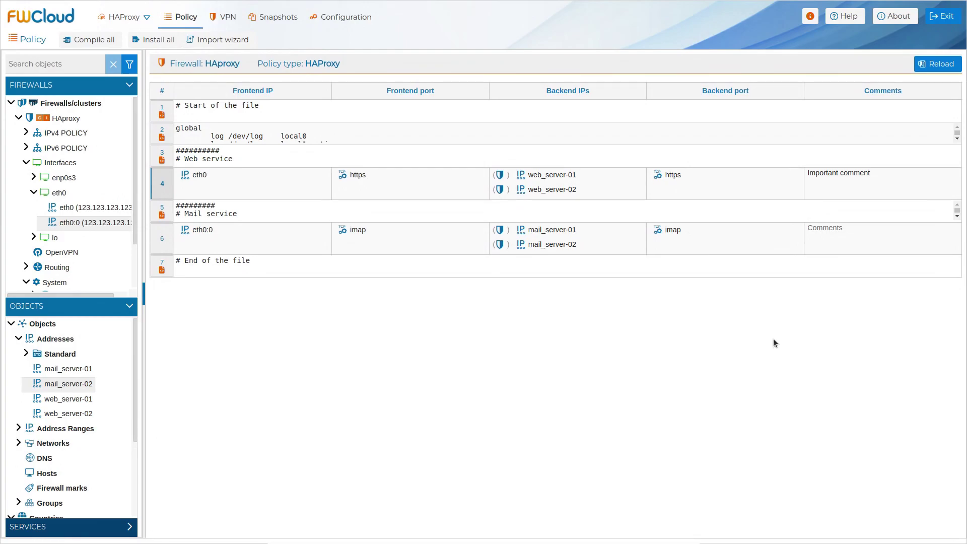
- Compile the firewall's whole HAProxy policy and review the full output in an enlarged results window
{"action": "left_click", "coordinate": [101, 306]}
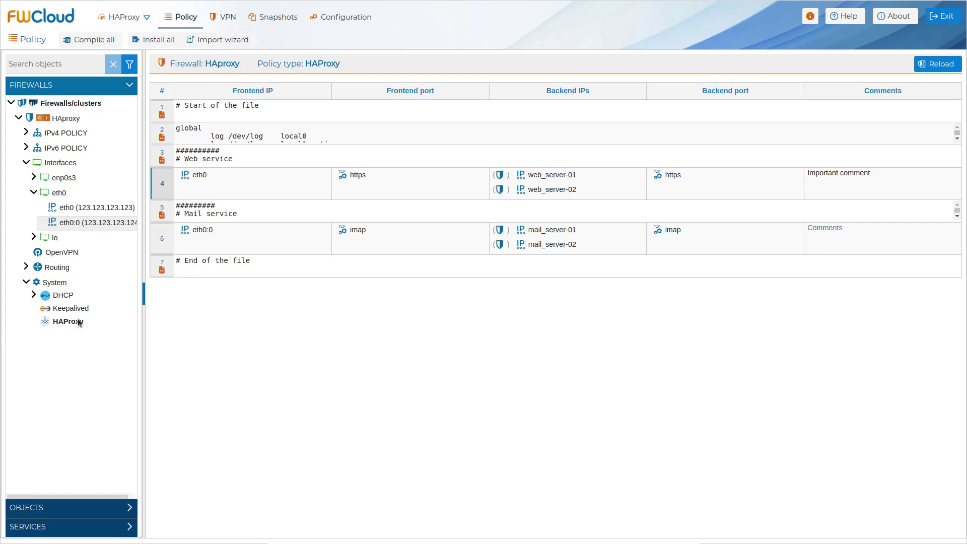
{"action": "right_click", "coordinate": [79, 322]}
{"action": "left_click", "coordinate": [106, 329]}
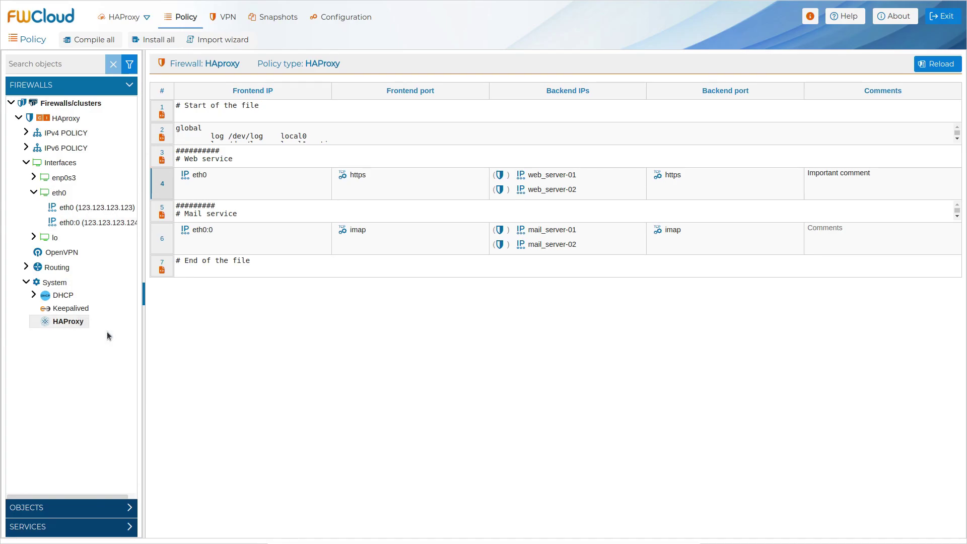
{"action": "left_click_drag", "start_coordinate": [662, 206], "coordinate": [672, 35]}
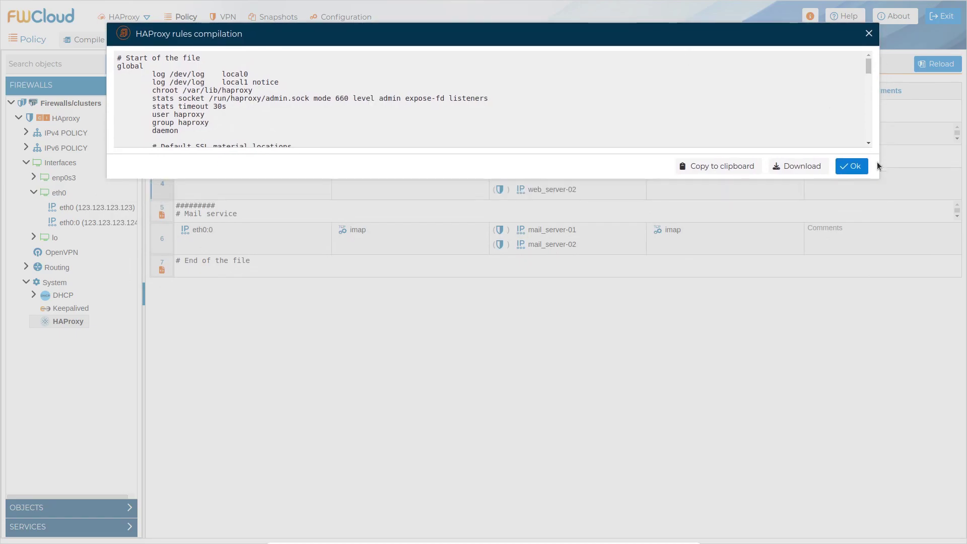
{"action": "left_click_drag", "start_coordinate": [875, 174], "coordinate": [868, 473]}
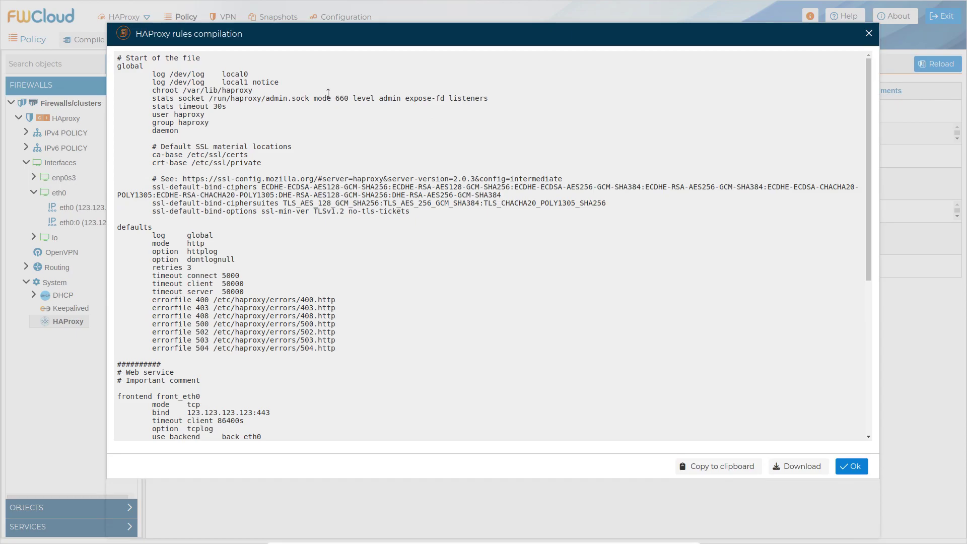
{"action": "scroll", "coordinate": [224, 227], "scroll_direction": "down", "scroll_amount": 6}
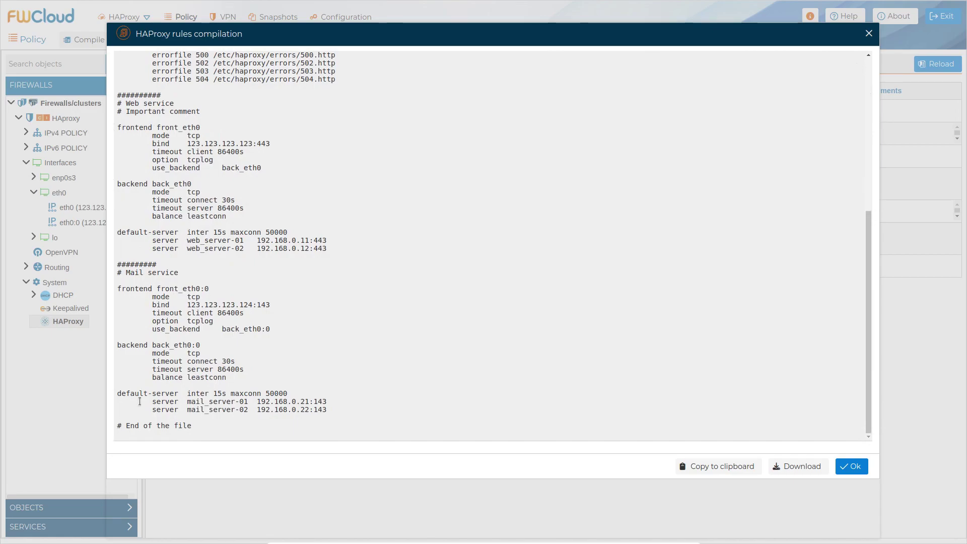
{"action": "left_click", "coordinate": [851, 468]}
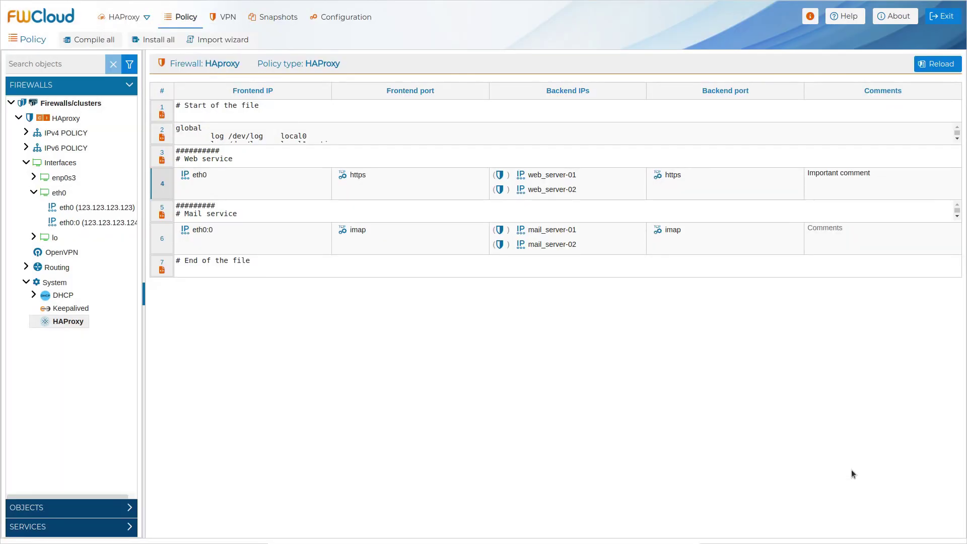
- View the firewall's HAProxy configuration file through to the "# End of the file" line
{"action": "right_click", "coordinate": [68, 321]}
{"action": "left_click", "coordinate": [94, 359]}
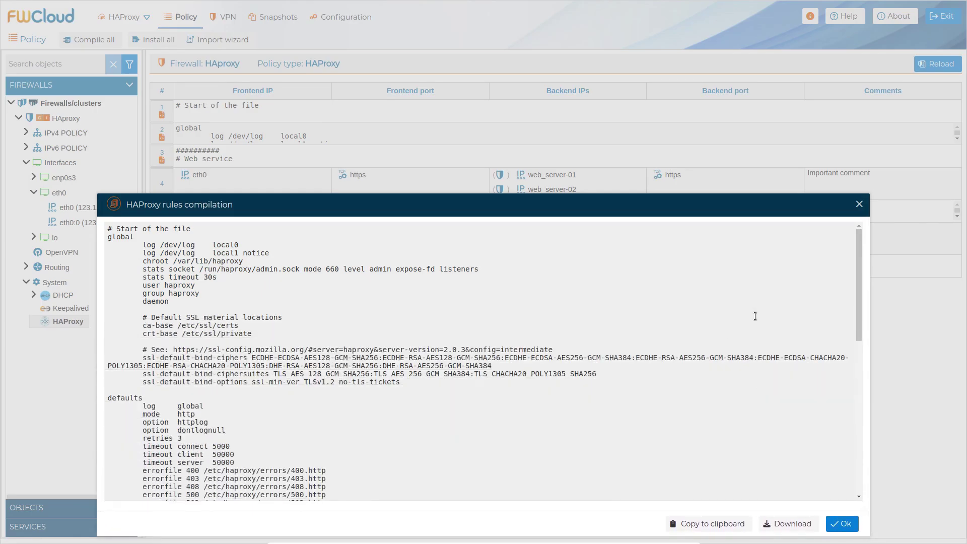
{"action": "scroll", "coordinate": [754, 338], "scroll_direction": "down", "scroll_amount": 1}
{"action": "scroll", "coordinate": [755, 338], "scroll_direction": "down", "scroll_amount": 10}
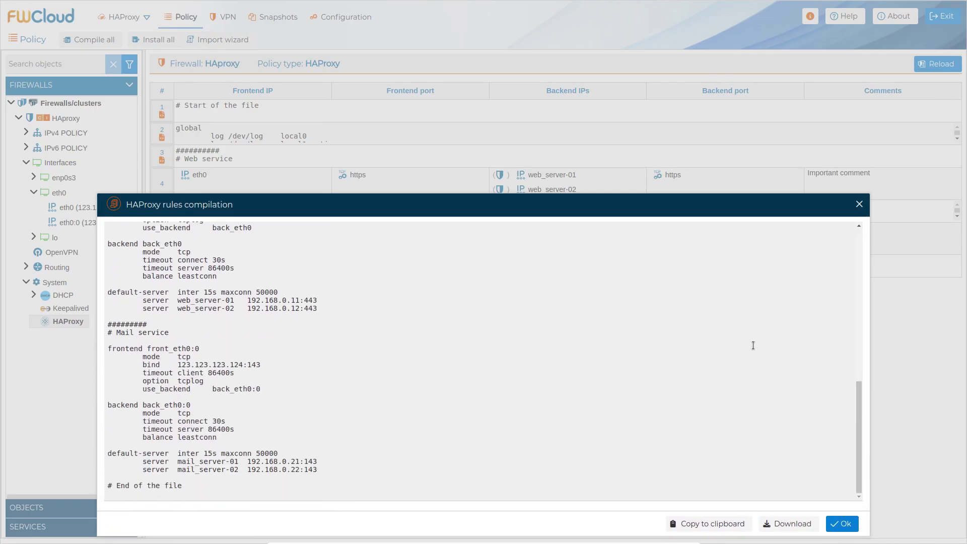
{"action": "left_click", "coordinate": [843, 524]}
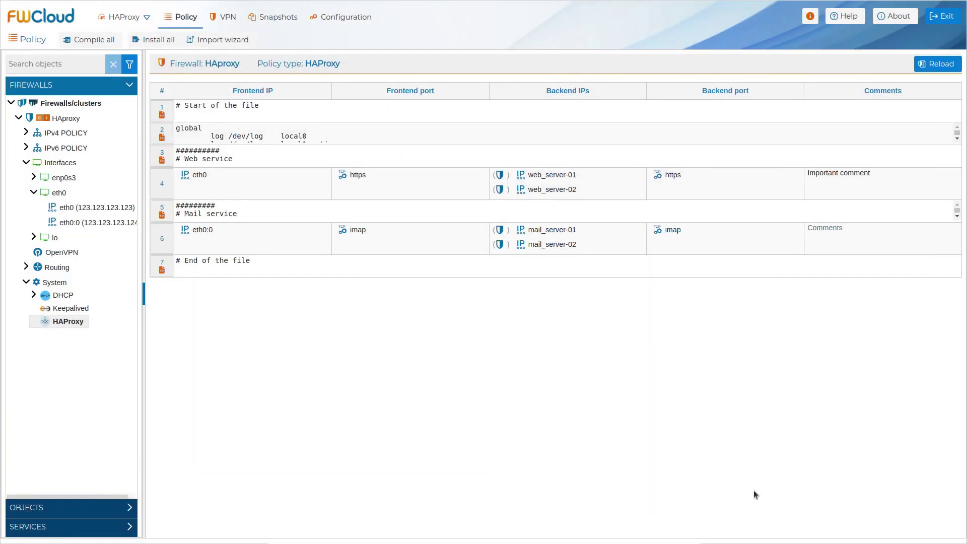
- Download the HAProxy configuration file and review the downloaded haproxy.conf in the text editor through to its last line
{"action": "right_click", "coordinate": [69, 321]}
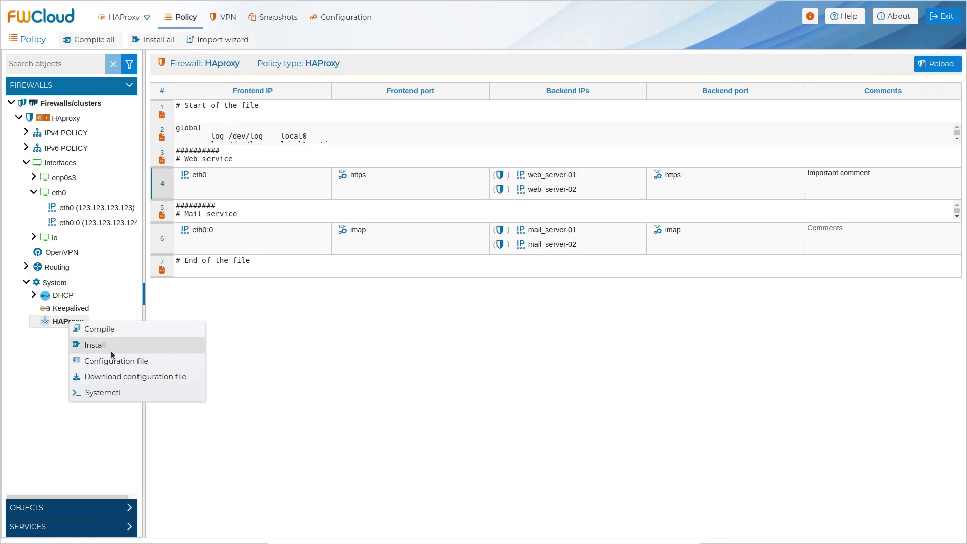
{"action": "left_click", "coordinate": [141, 379]}
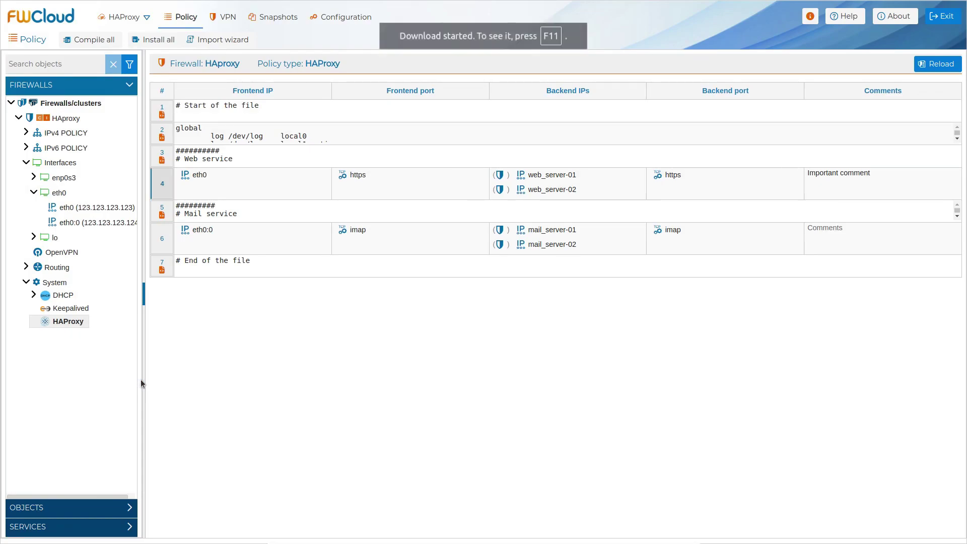
{"action": "key", "text": "ctrl+j"}
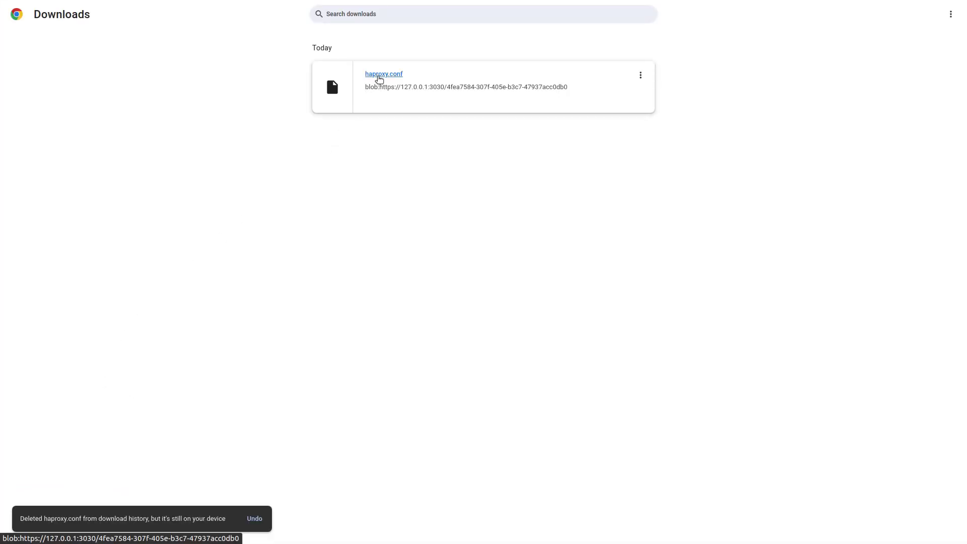
{"action": "left_click", "coordinate": [378, 78]}
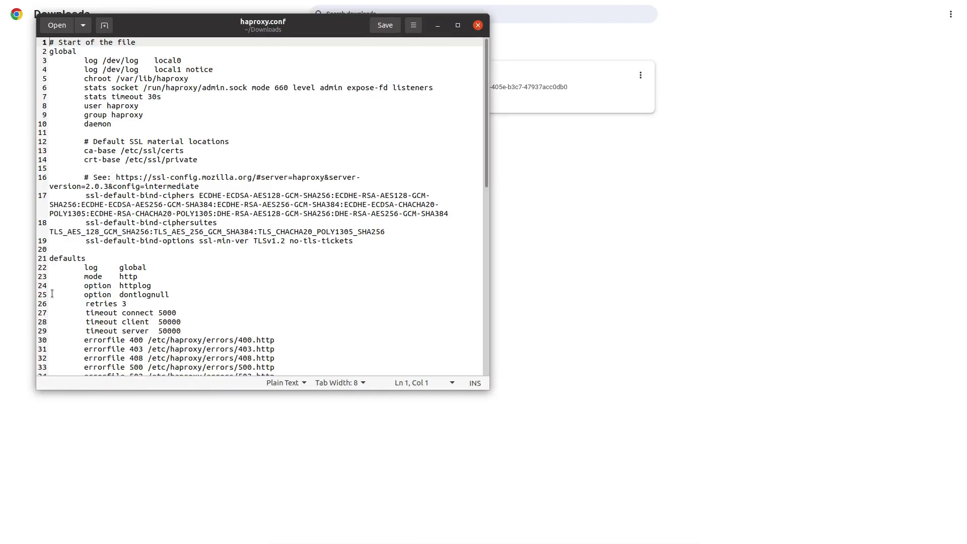
{"action": "scroll", "coordinate": [139, 299], "scroll_direction": "down", "scroll_amount": 3}
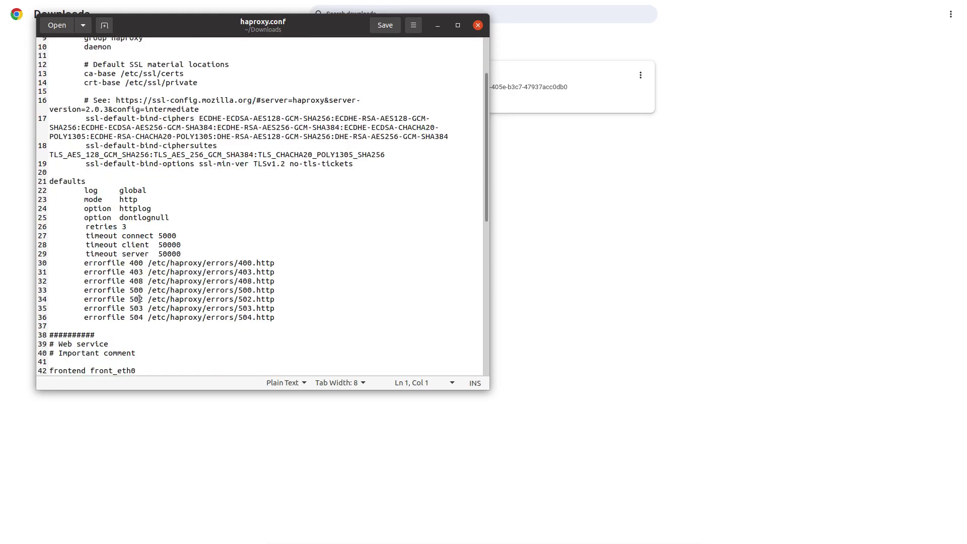
{"action": "scroll", "coordinate": [131, 293], "scroll_direction": "down", "scroll_amount": 2}
{"action": "scroll", "coordinate": [131, 293], "scroll_direction": "down", "scroll_amount": 5}
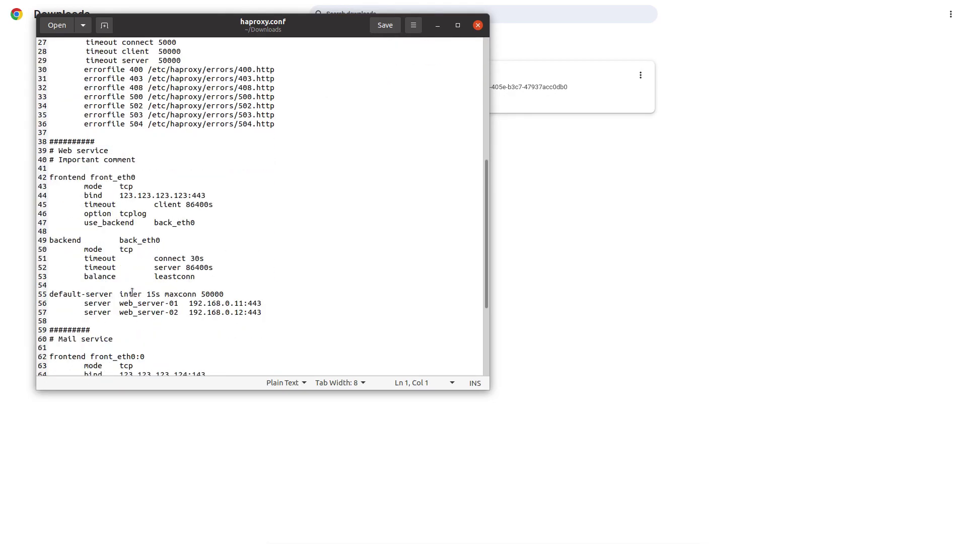
{"action": "scroll", "coordinate": [142, 260], "scroll_direction": "down", "scroll_amount": 3}
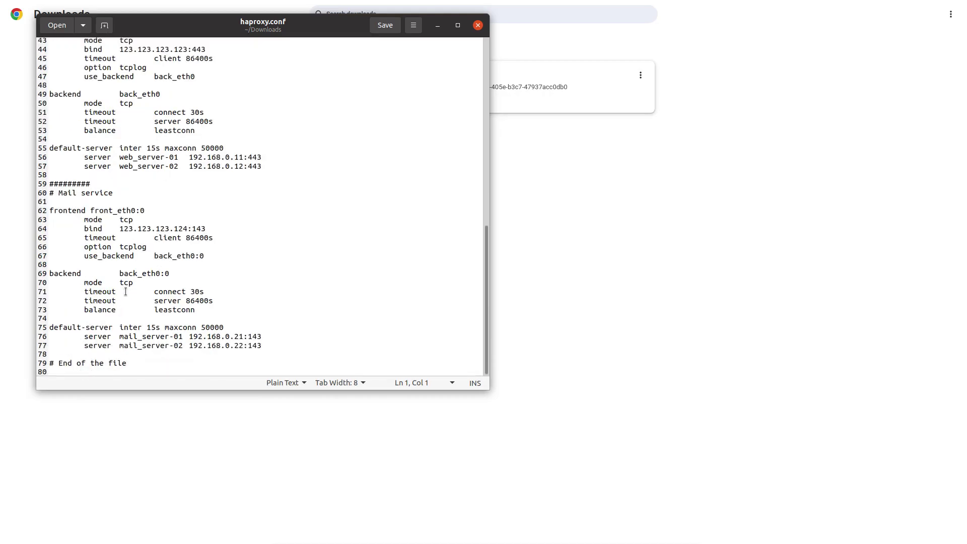
{"action": "left_click", "coordinate": [478, 26]}
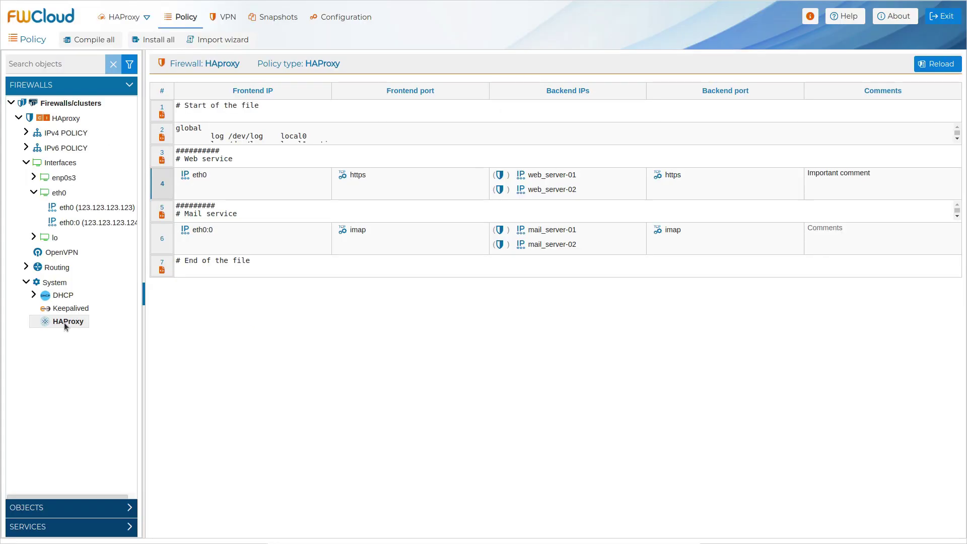
- Install the HAProxy configuration on the HAproxy firewall and dismiss the installation report
{"action": "right_click", "coordinate": [64, 322]}
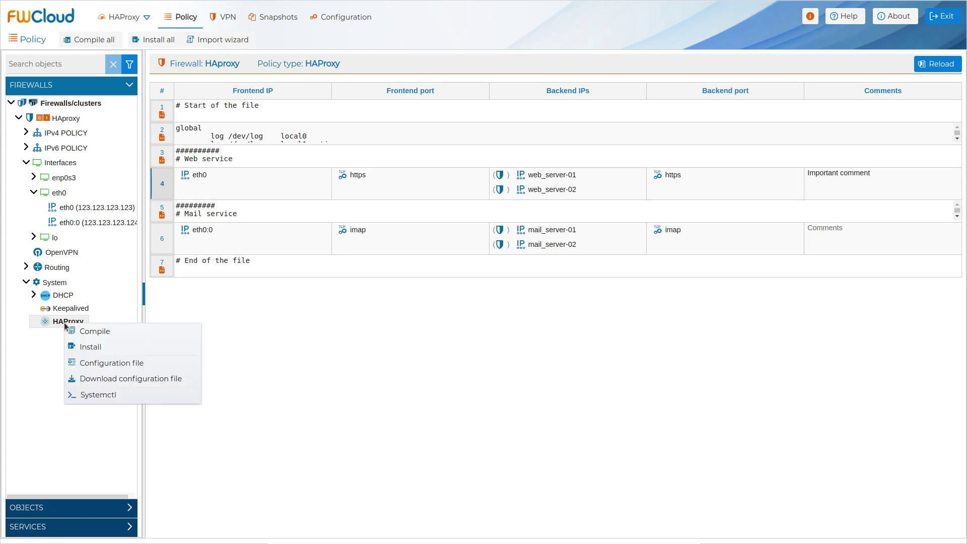
{"action": "left_click", "coordinate": [104, 345]}
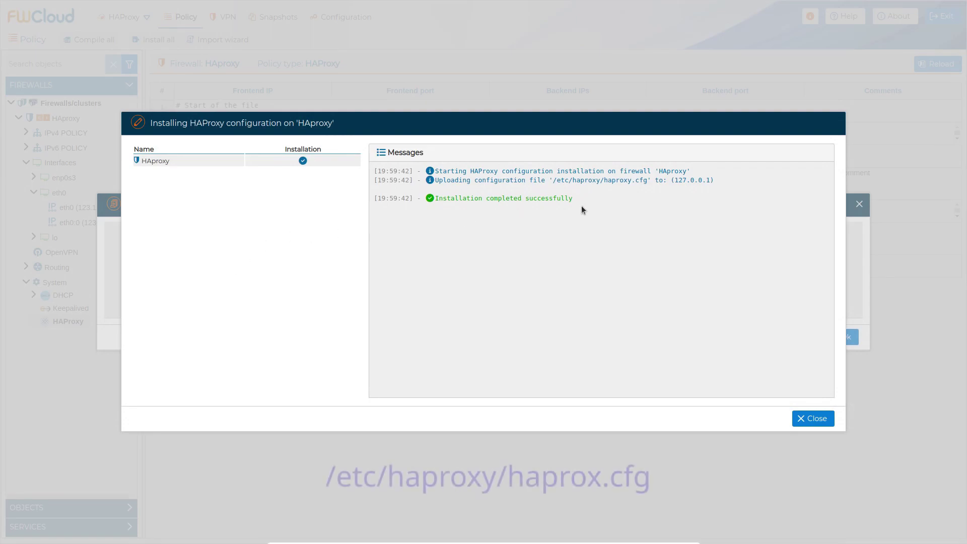
{"action": "left_click", "coordinate": [803, 418]}
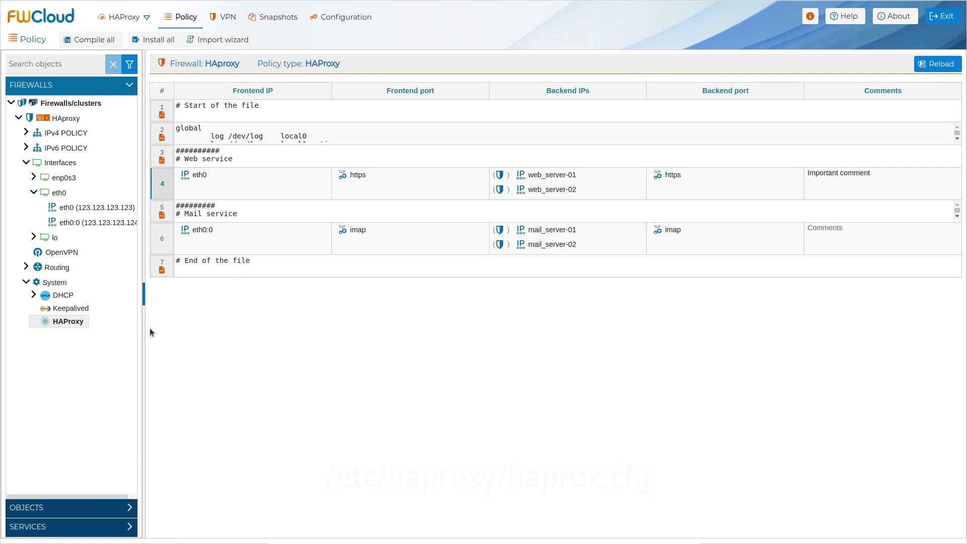
- Query the HAProxy service with the systemctl Status action
{"action": "right_click", "coordinate": [61, 321]}
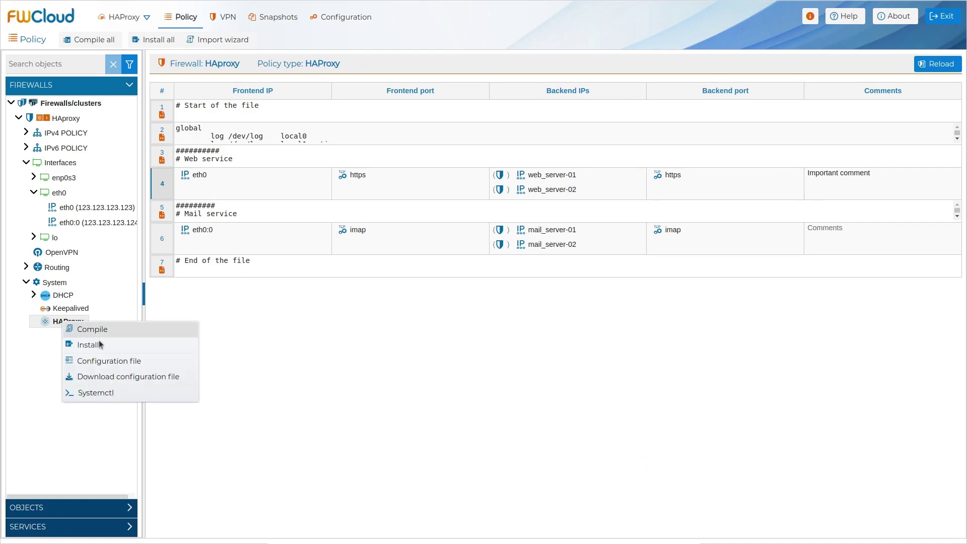
{"action": "left_click", "coordinate": [145, 393]}
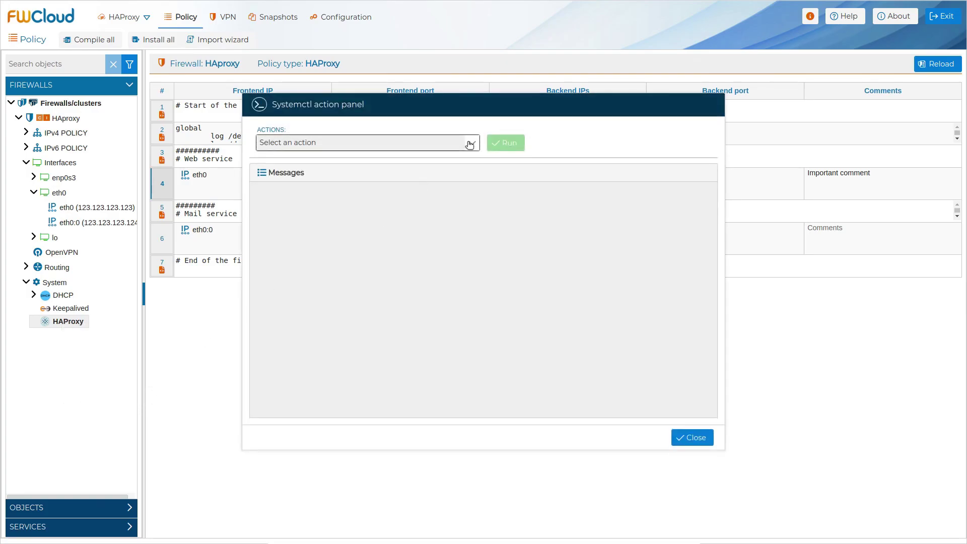
{"action": "left_click", "coordinate": [443, 143]}
{"action": "left_click", "coordinate": [431, 189]}
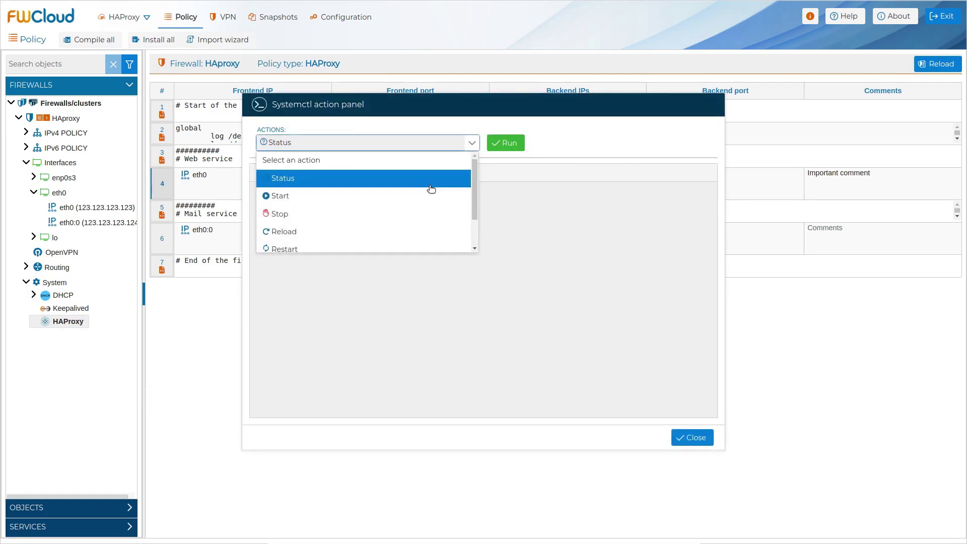
{"action": "left_click", "coordinate": [509, 146]}
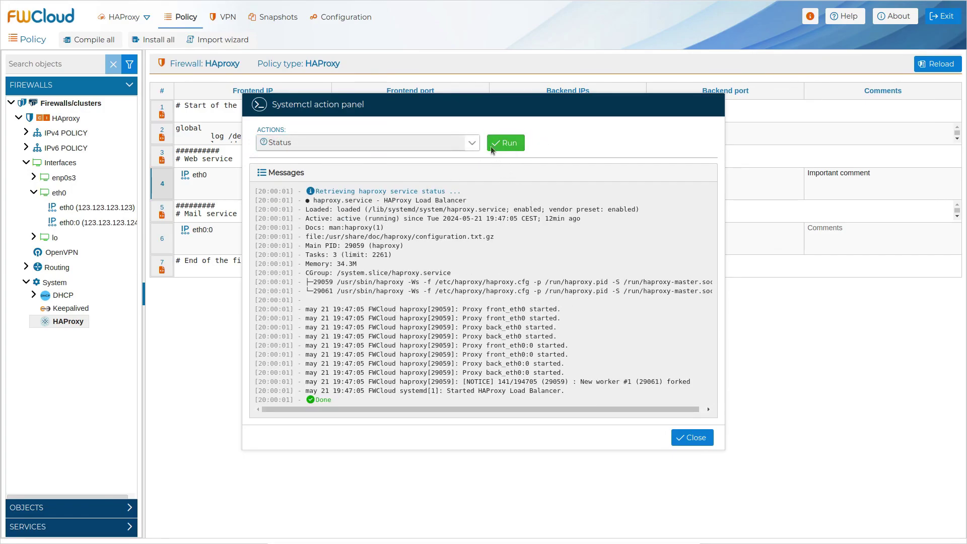
- Stop the HAProxy service with the systemctl Stop action
{"action": "left_click", "coordinate": [472, 144]}
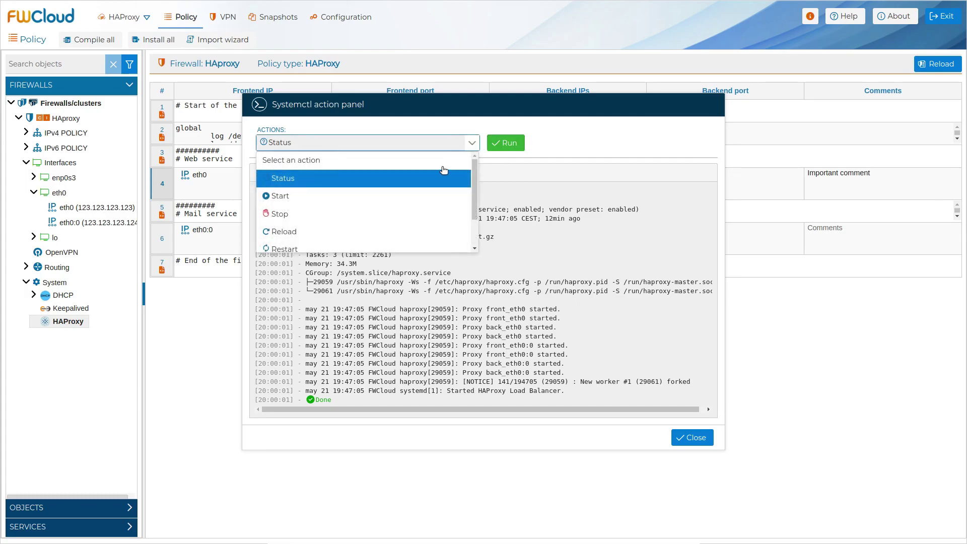
{"action": "left_click", "coordinate": [344, 214]}
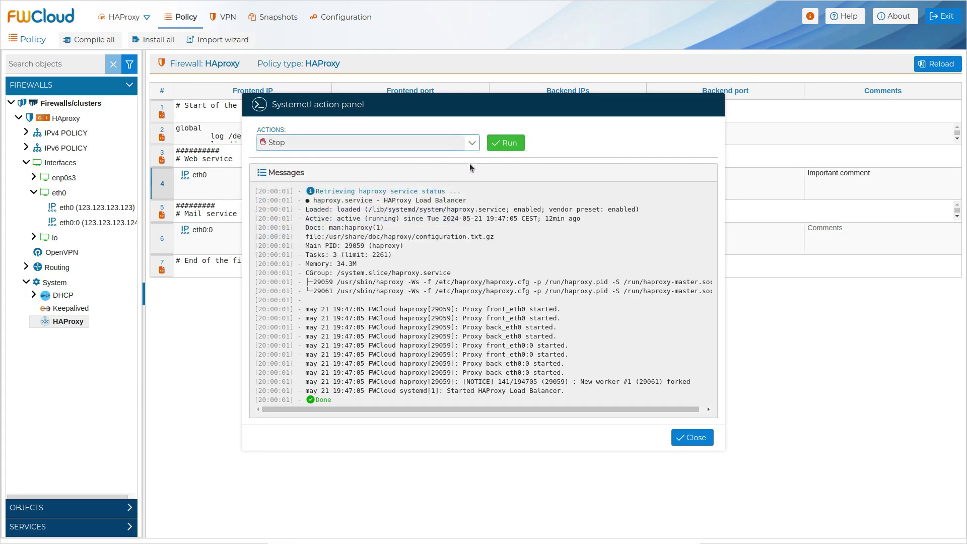
{"action": "left_click", "coordinate": [508, 144]}
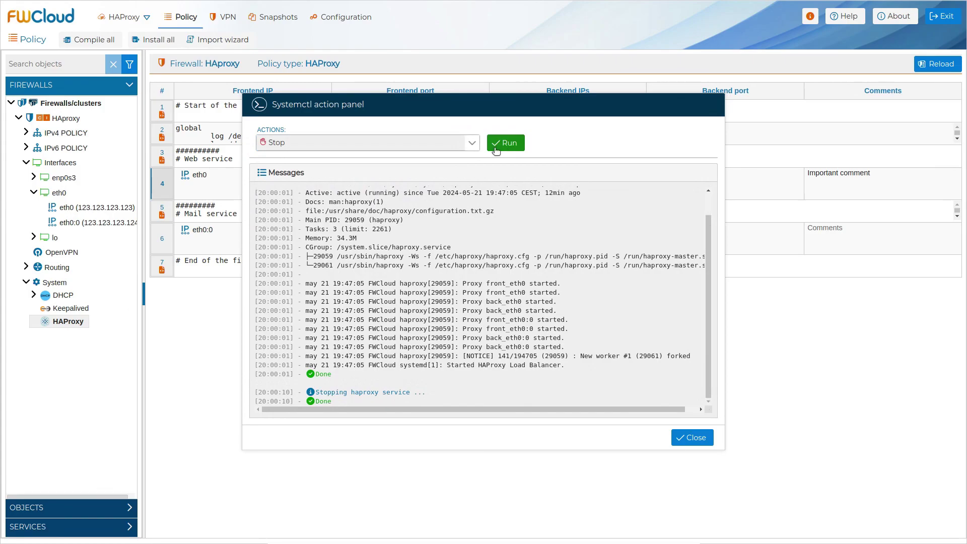
- Check the status of the stopped HAProxy service with the systemctl Status action
{"action": "left_click", "coordinate": [466, 148]}
{"action": "left_click", "coordinate": [468, 176]}
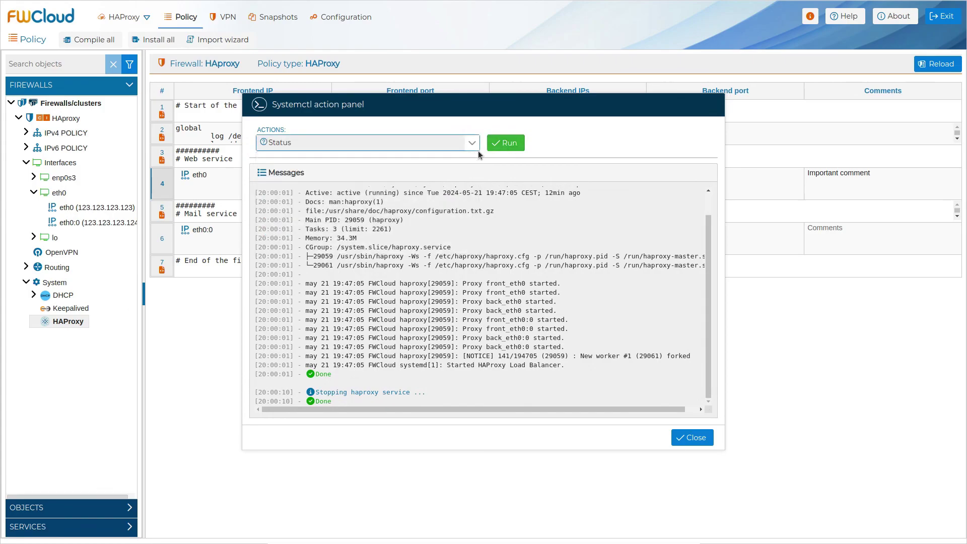
{"action": "left_click", "coordinate": [506, 143]}
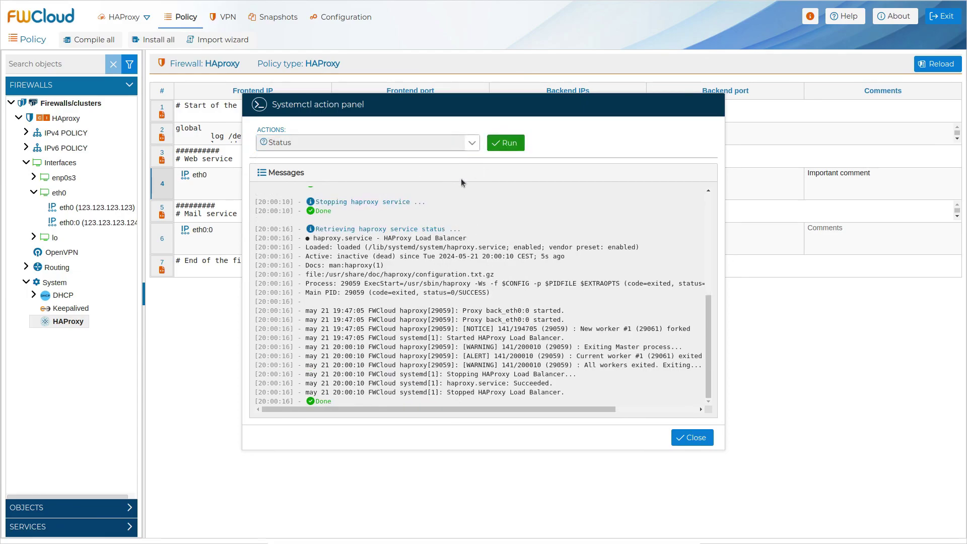
- Restart the HAProxy service with the systemctl Restart action
{"action": "left_click", "coordinate": [474, 144]}
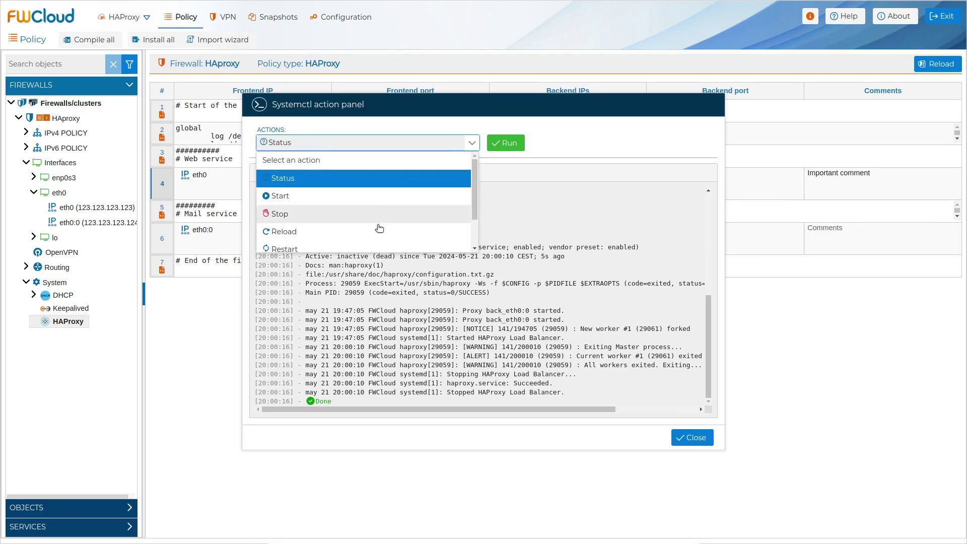
{"action": "left_click", "coordinate": [376, 246]}
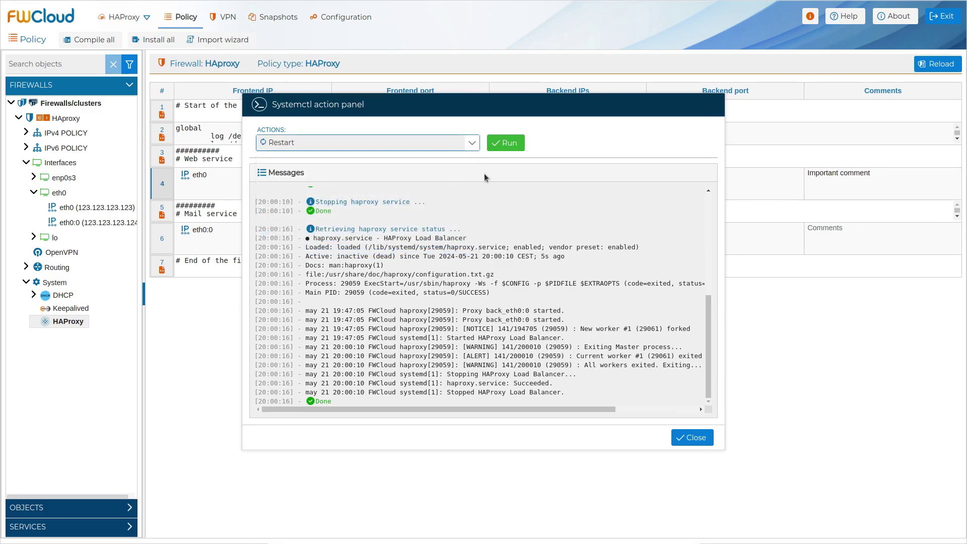
{"action": "left_click", "coordinate": [496, 146]}
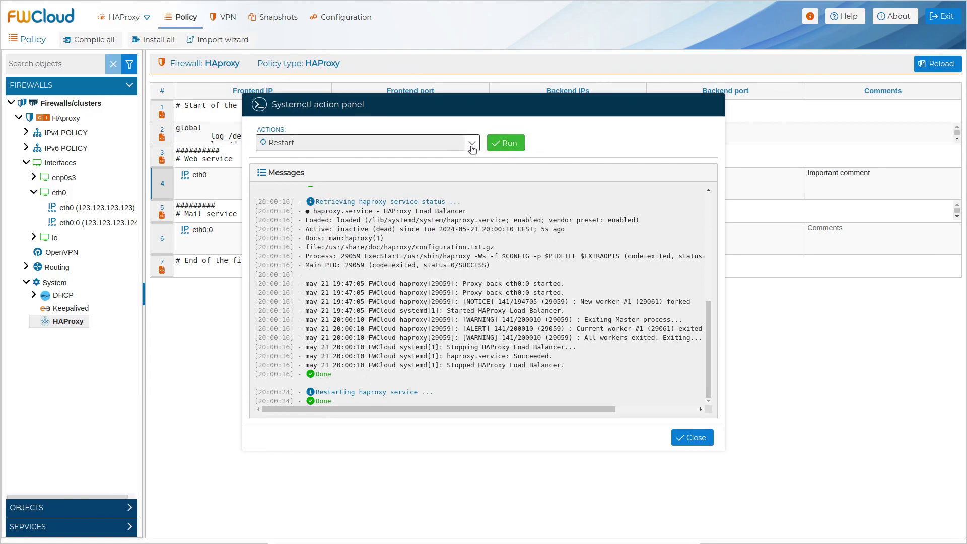
- Reload the HAProxy service with the systemctl Reload action
{"action": "left_click", "coordinate": [471, 147]}
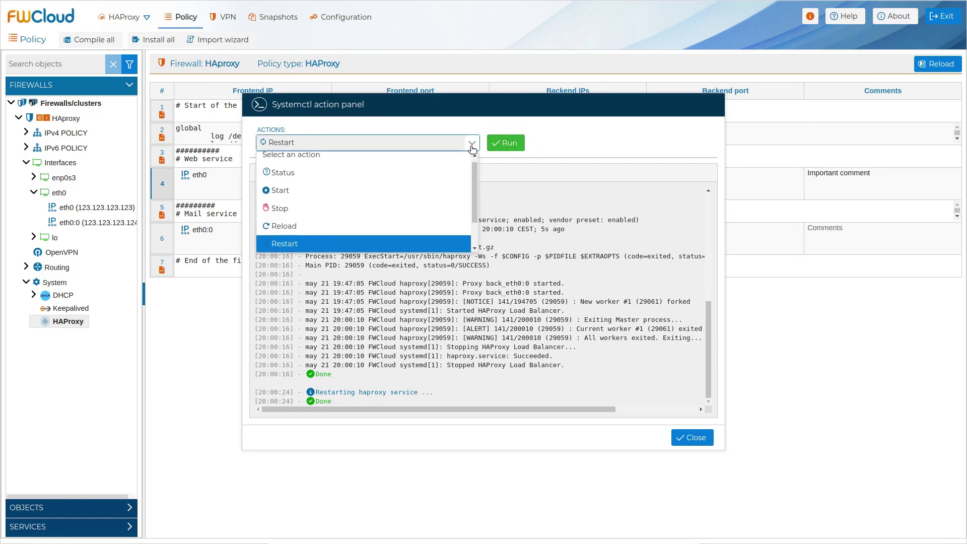
{"action": "left_click", "coordinate": [380, 229]}
{"action": "left_click", "coordinate": [499, 145]}
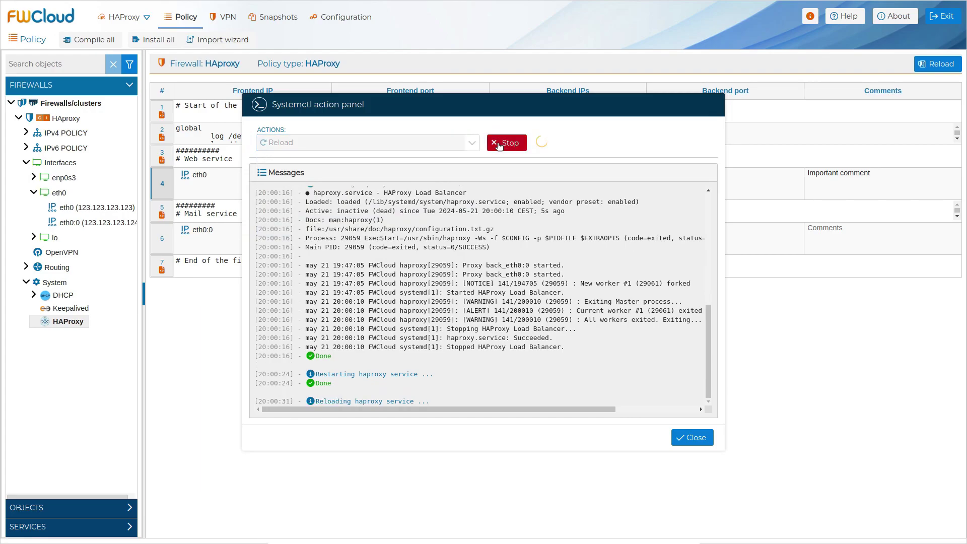
- Run the systemctl Status action after the reload and review the HAProxy service's state in the messages
{"action": "left_click", "coordinate": [472, 144]}
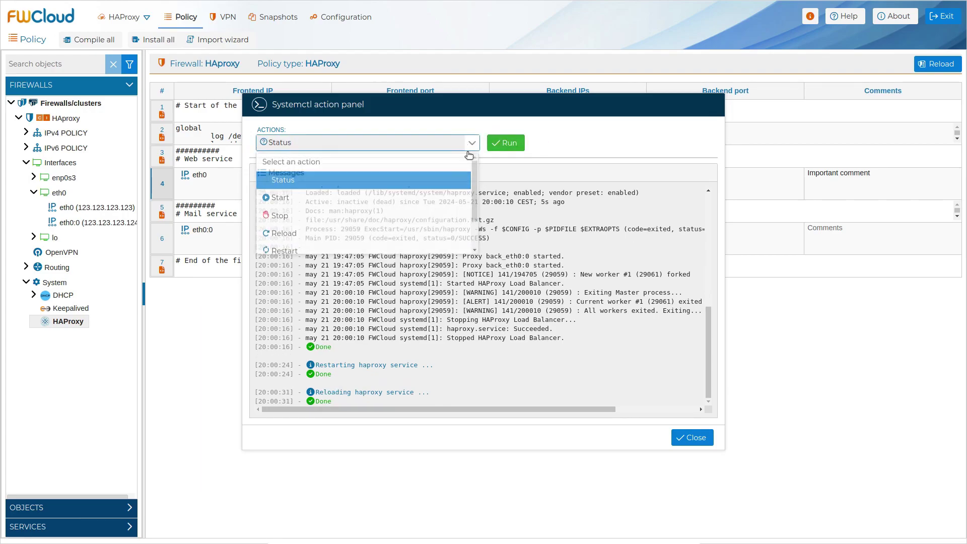
{"action": "left_click", "coordinate": [443, 178]}
{"action": "left_click", "coordinate": [498, 143]}
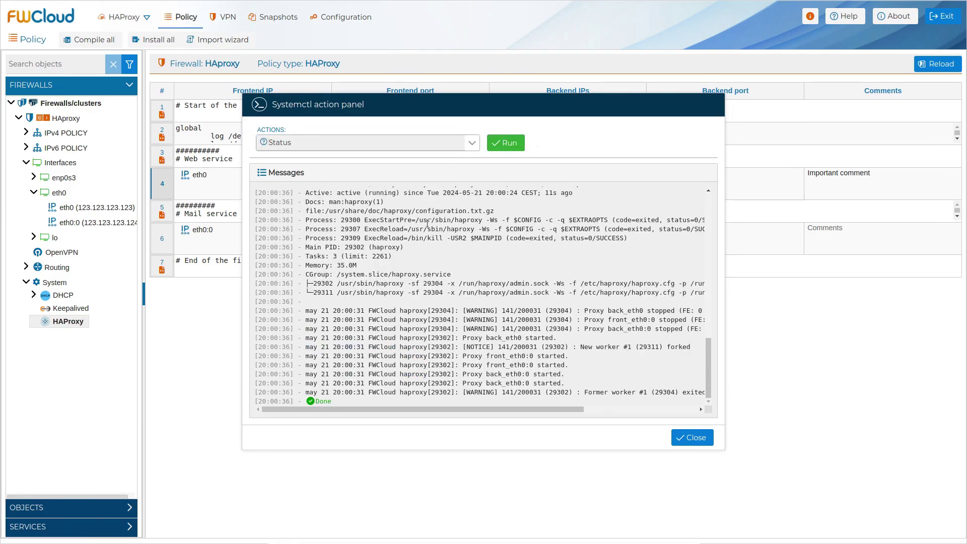
{"action": "scroll", "coordinate": [367, 244], "scroll_direction": "up", "scroll_amount": 2}
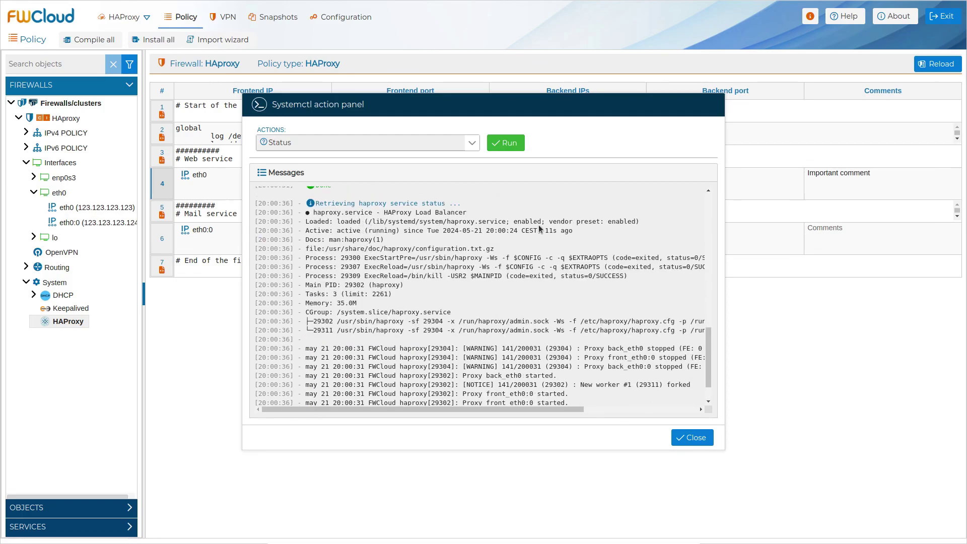
- Disable the HAProxy service with the systemctl Disable action and review its output messages
{"action": "left_click", "coordinate": [471, 141]}
{"action": "scroll", "coordinate": [378, 244], "scroll_direction": "down", "scroll_amount": 1}
{"action": "left_click", "coordinate": [352, 243]}
{"action": "left_click", "coordinate": [505, 145]}
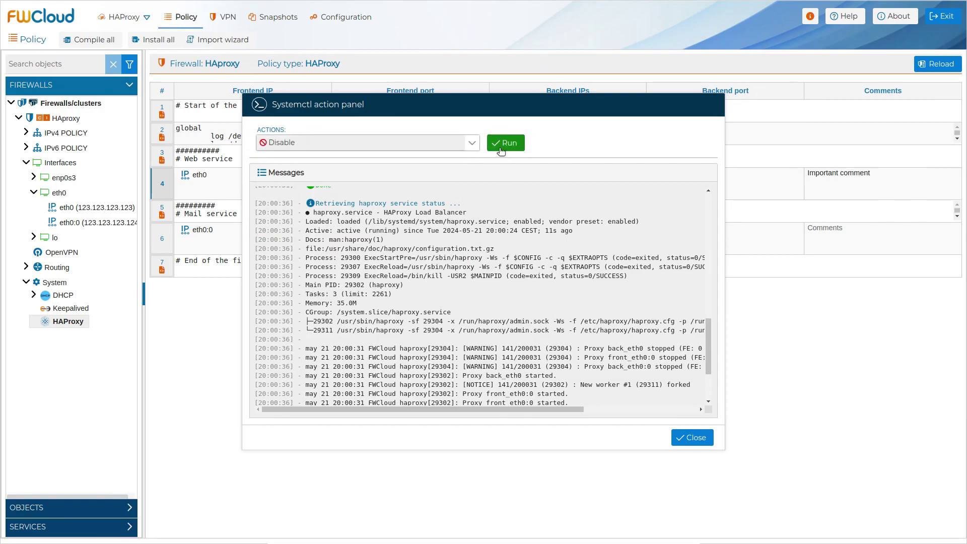
{"action": "scroll", "coordinate": [492, 325], "scroll_direction": "down", "scroll_amount": 2}
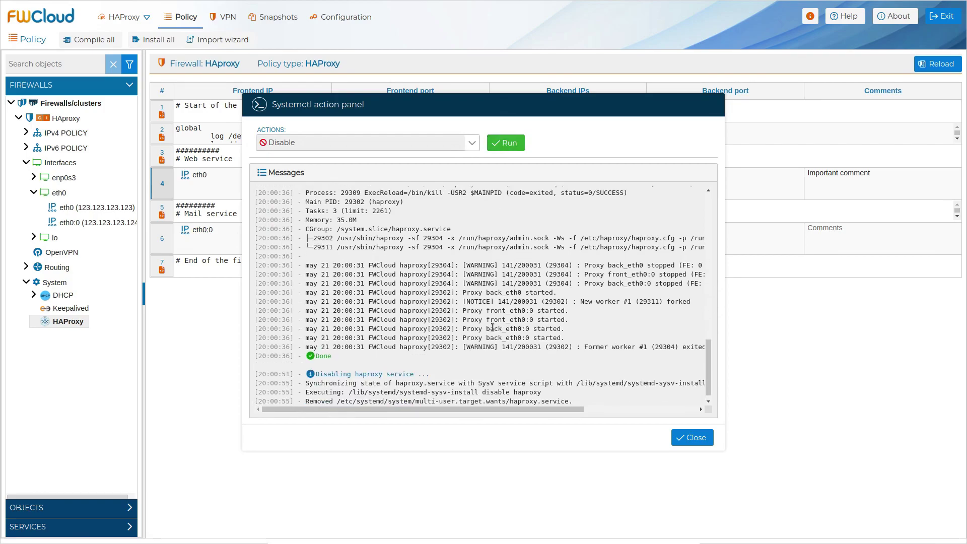
{"action": "scroll", "coordinate": [489, 332], "scroll_direction": "down", "scroll_amount": 1}
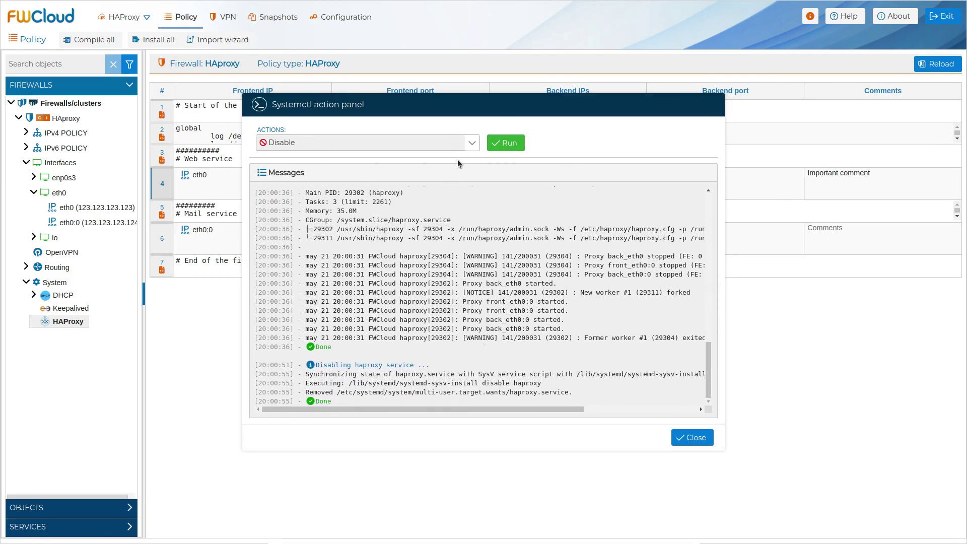
- Check the status of the disabled HAProxy service with the systemctl Status action
{"action": "left_click", "coordinate": [470, 145]}
{"action": "scroll", "coordinate": [425, 183], "scroll_direction": "up", "scroll_amount": 2}
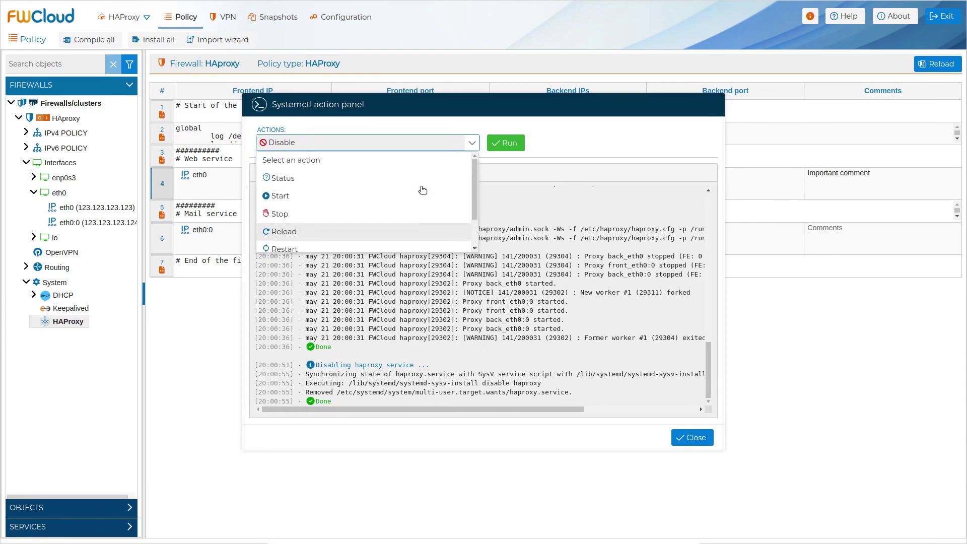
{"action": "left_click", "coordinate": [388, 178]}
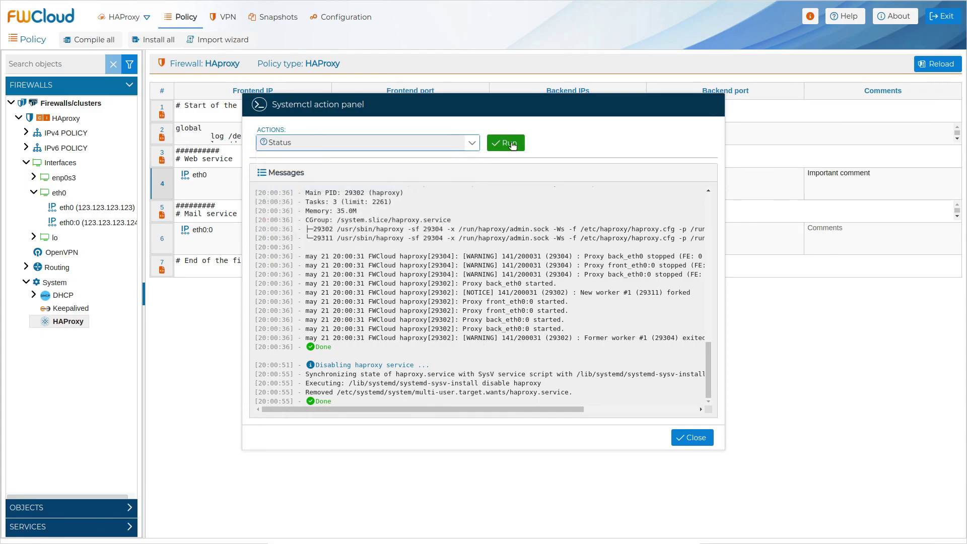
{"action": "left_click", "coordinate": [505, 143]}
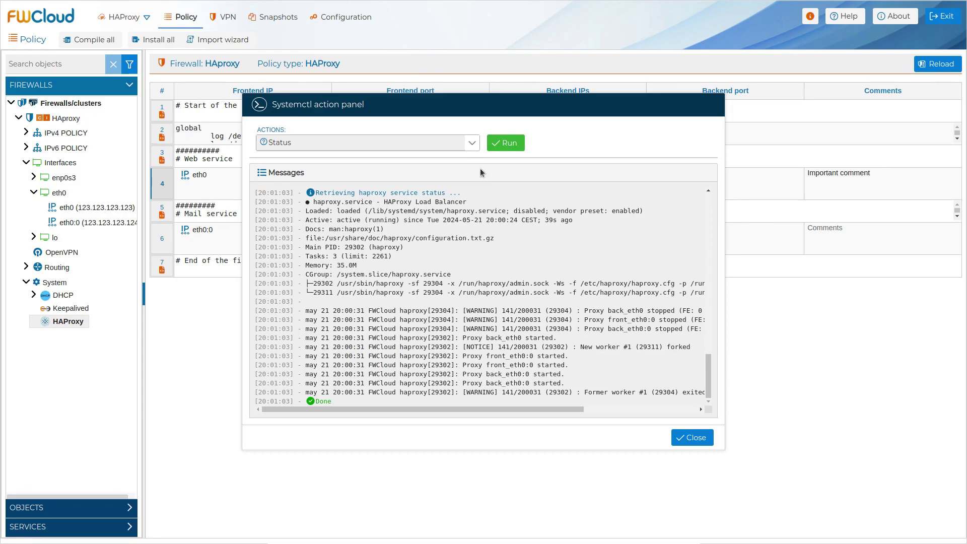
- Enable the HAProxy service again with the systemctl Enable action
{"action": "left_click", "coordinate": [464, 144]}
{"action": "scroll", "coordinate": [413, 219], "scroll_direction": "down", "scroll_amount": 2}
{"action": "left_click", "coordinate": [362, 225]}
{"action": "left_click", "coordinate": [509, 144]}
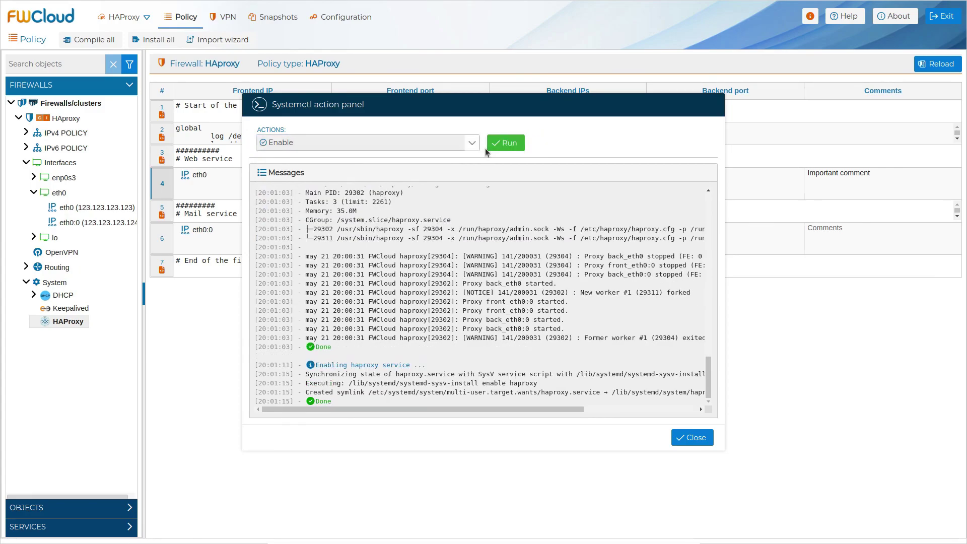
- Check the status of the re-enabled HAProxy service with the systemctl Status action
{"action": "left_click", "coordinate": [468, 146]}
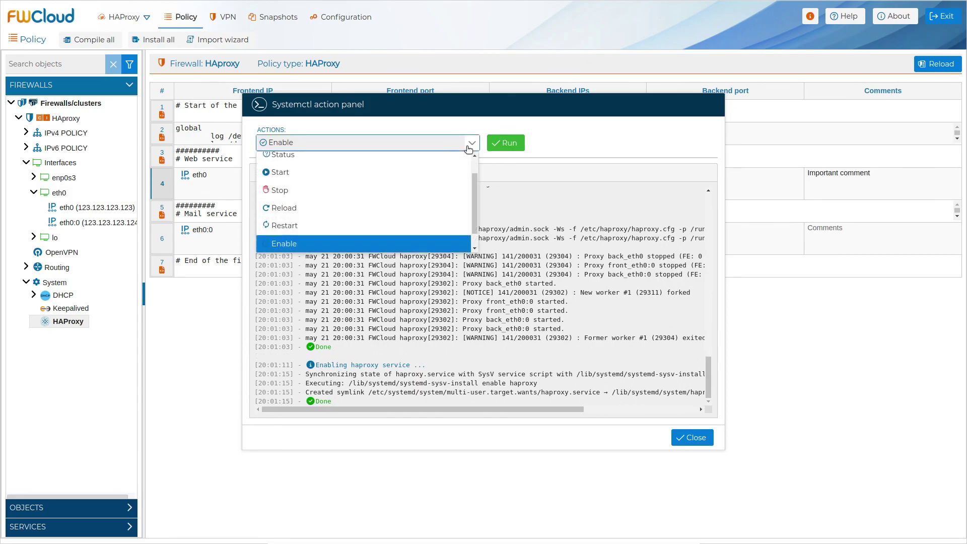
{"action": "left_click", "coordinate": [454, 153]}
{"action": "left_click", "coordinate": [511, 144]}
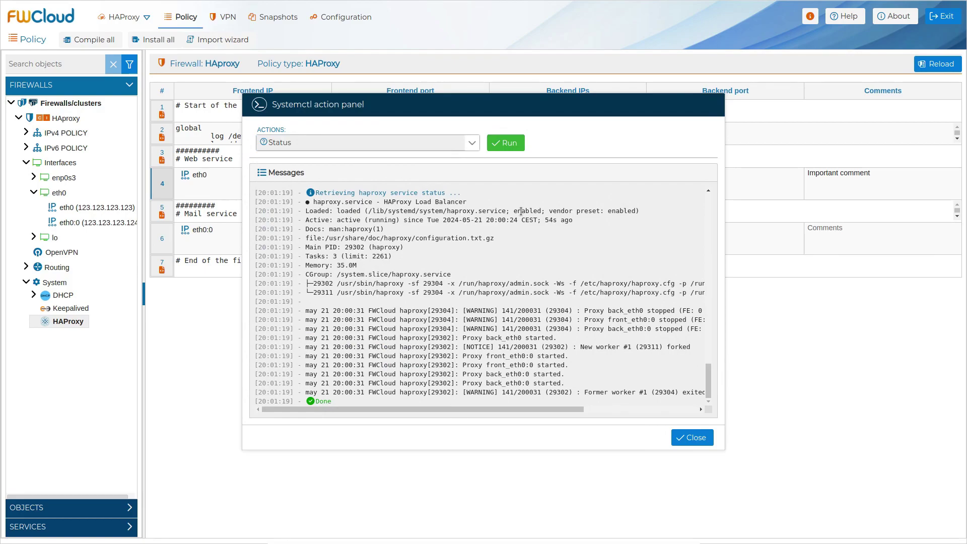
- Close the systemctl action panel and exit the application, confirming that it should quit
{"action": "left_click", "coordinate": [692, 438]}
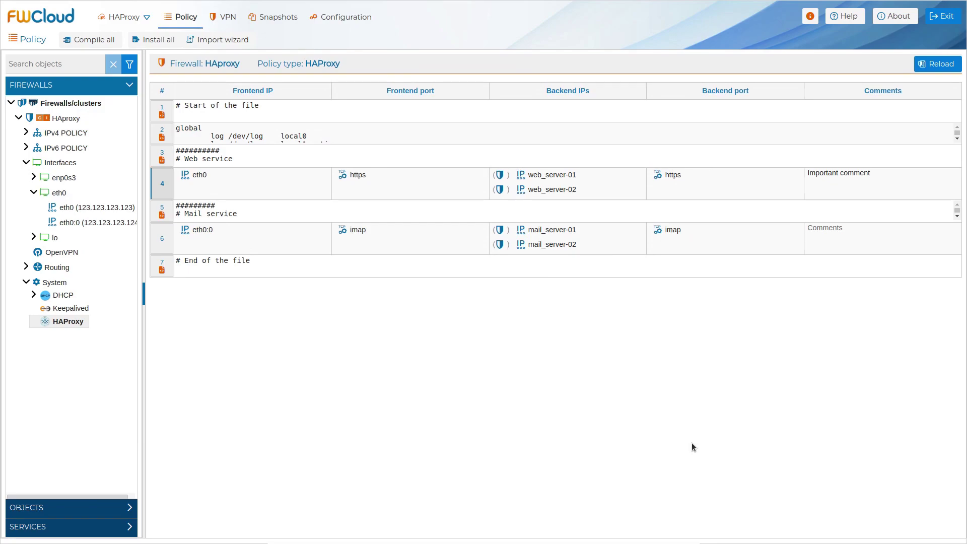
{"action": "left_click", "coordinate": [932, 18]}
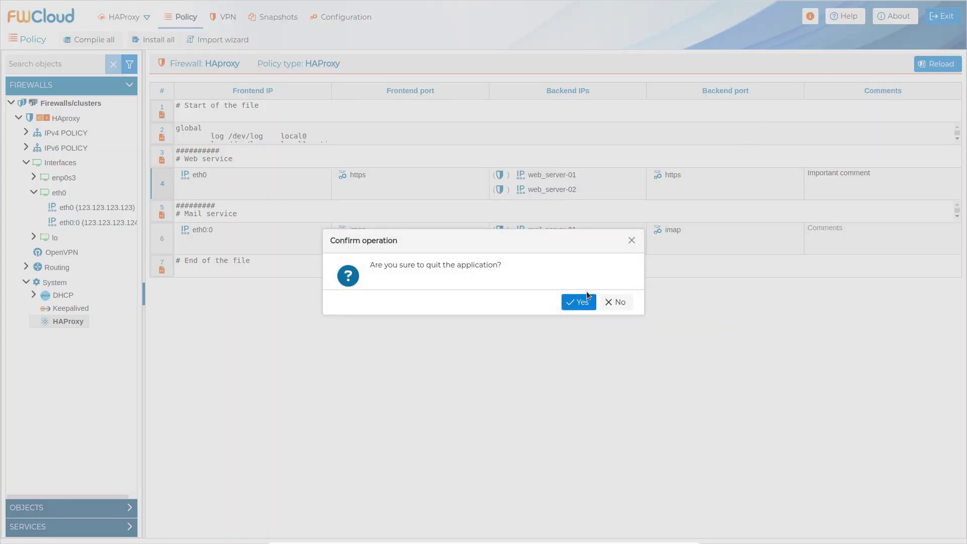
{"action": "left_click", "coordinate": [574, 302]}
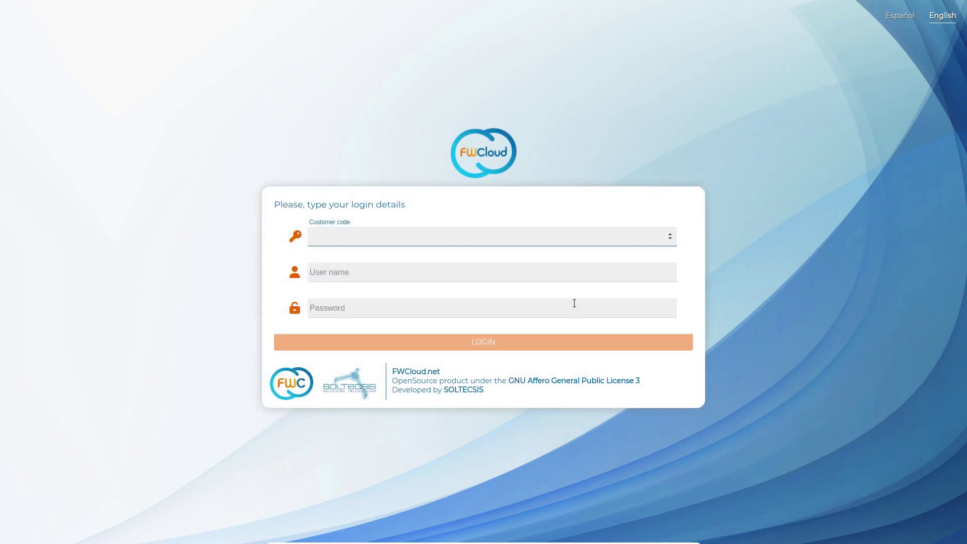